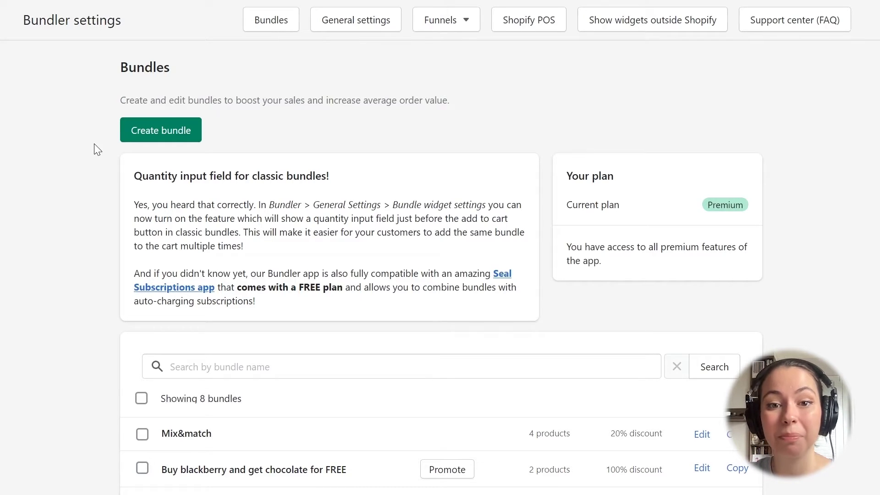
# Step: Start a new bundle from the Mix & Match preset and review its default bundle name and title
pyautogui.click(154, 138)
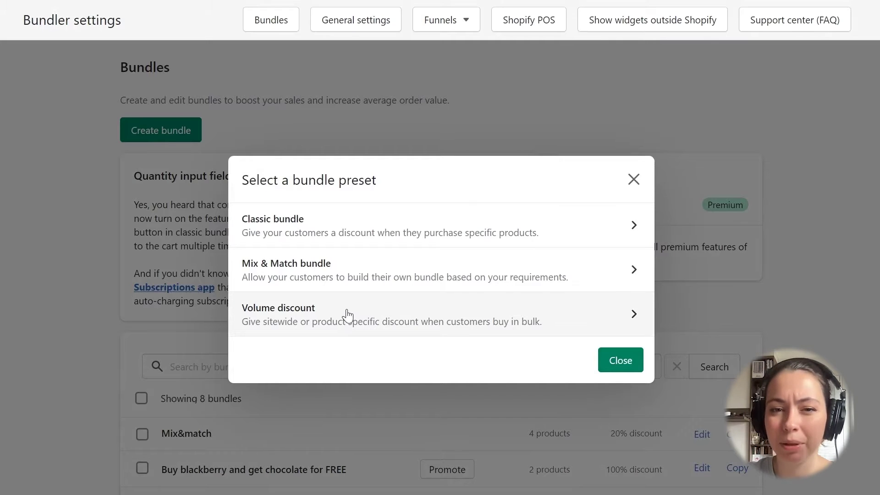
pyautogui.click(359, 265)
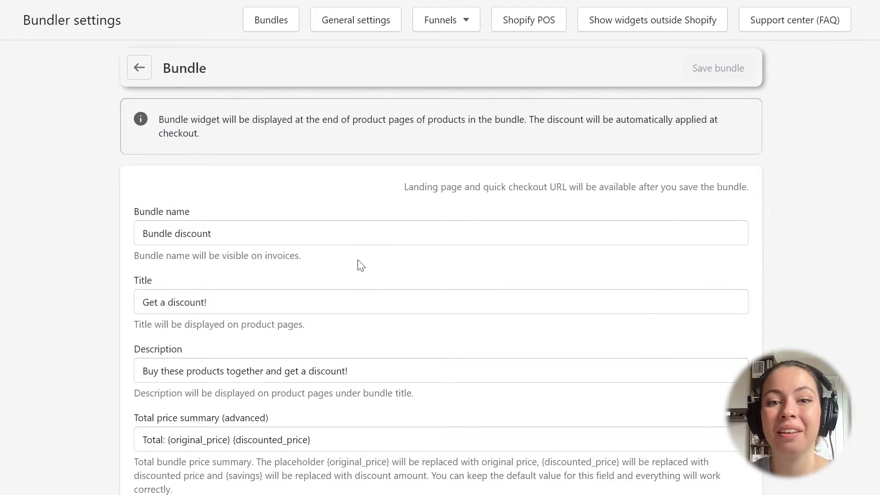
pyautogui.moveTo(241, 234); pyautogui.dragTo(124, 234)
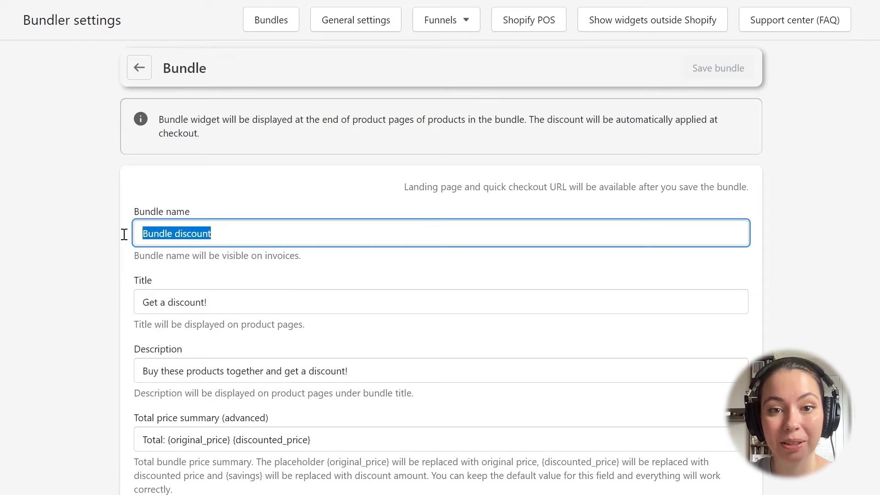
pyautogui.moveTo(226, 305); pyautogui.dragTo(122, 306)
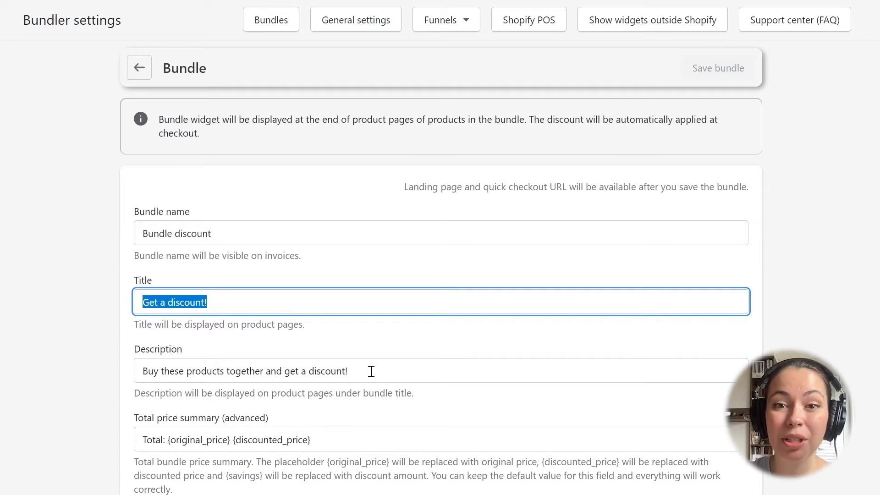
# Step: Replace the bundle description with "Pick 3 to 5 items and get a discount!"
pyautogui.moveTo(371, 371); pyautogui.dragTo(143, 369)
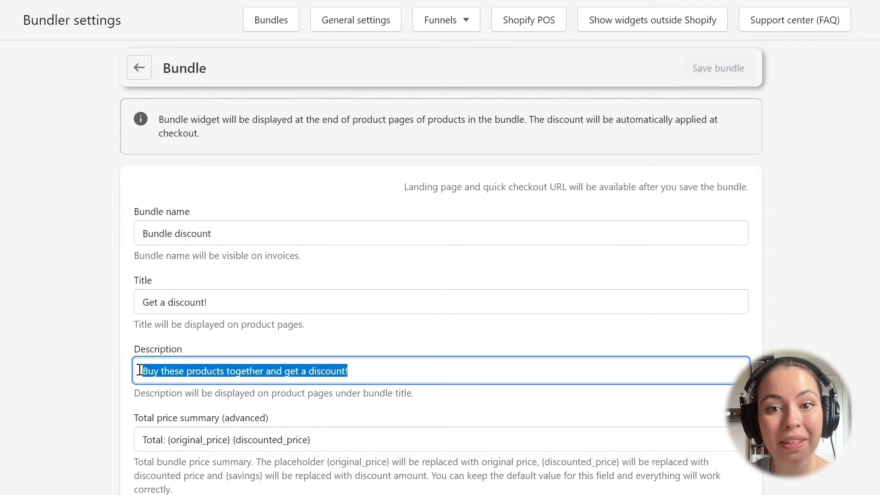
pyautogui.write('Pick')
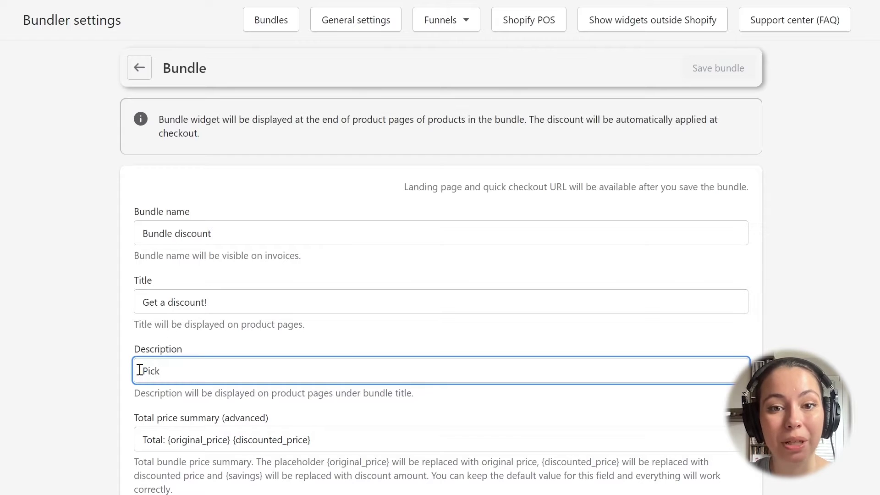
pyautogui.write(' 3 to 5 items a')
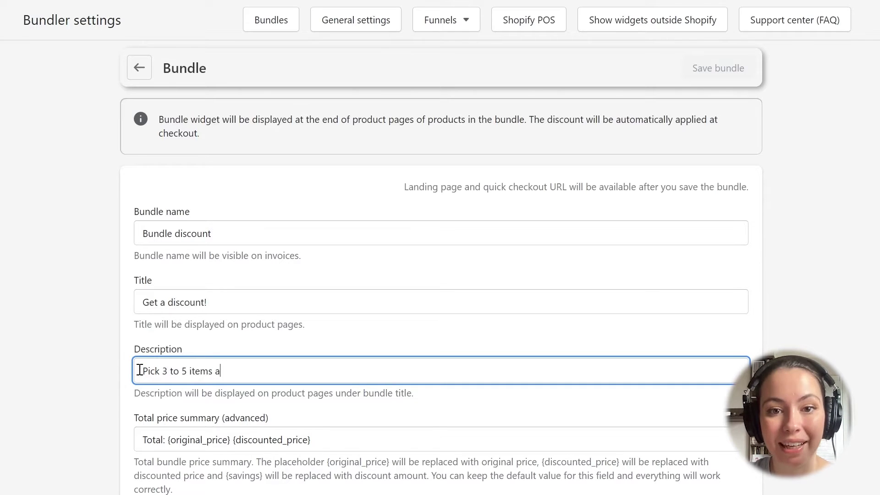
pyautogui.write('nd get a discount!')
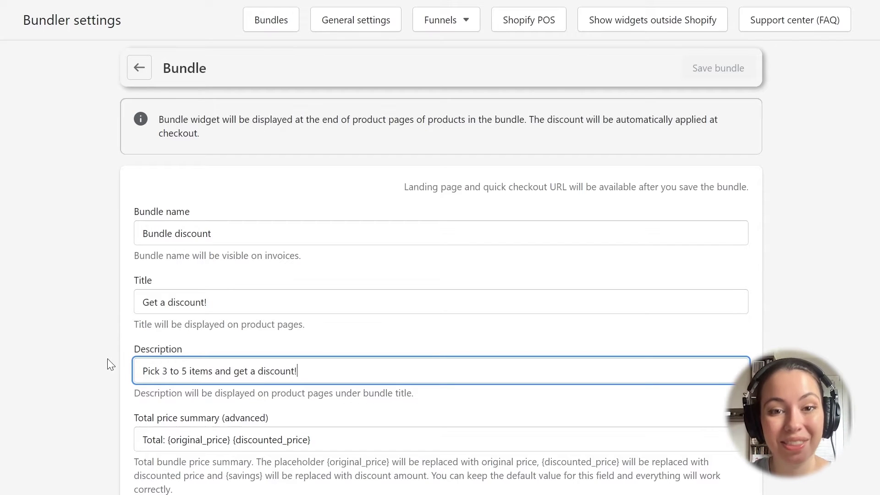
# Step: Review the total price summary, call to action, text under button and priority sequence fields
pyautogui.scroll(-5, 96, 356)
pyautogui.moveTo(321, 225); pyautogui.dragTo(125, 227)
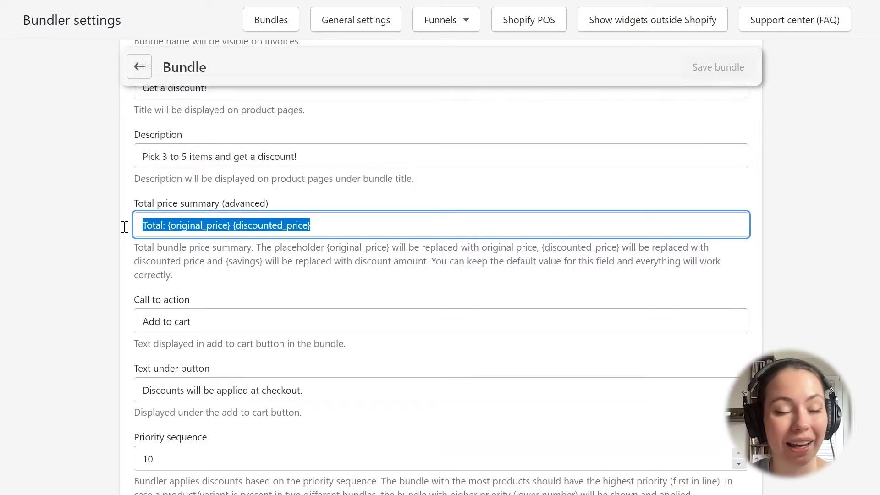
pyautogui.scroll(-3, 97, 274)
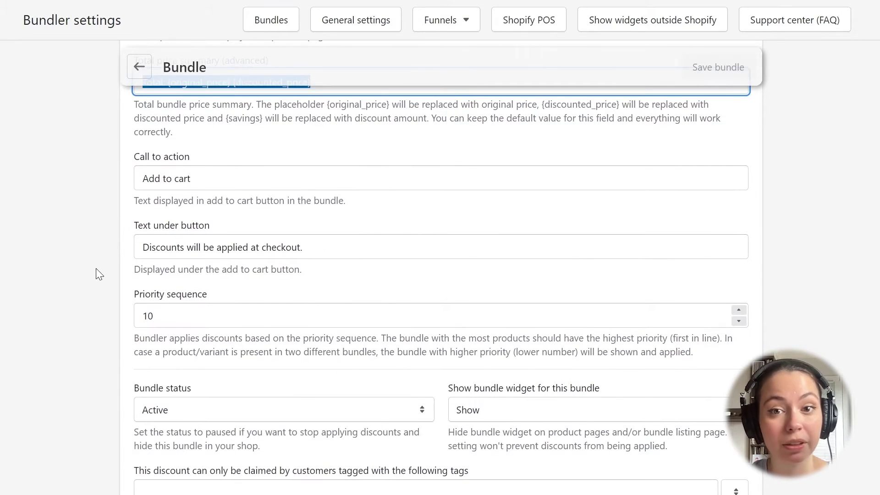
pyautogui.moveTo(226, 173); pyautogui.dragTo(140, 172)
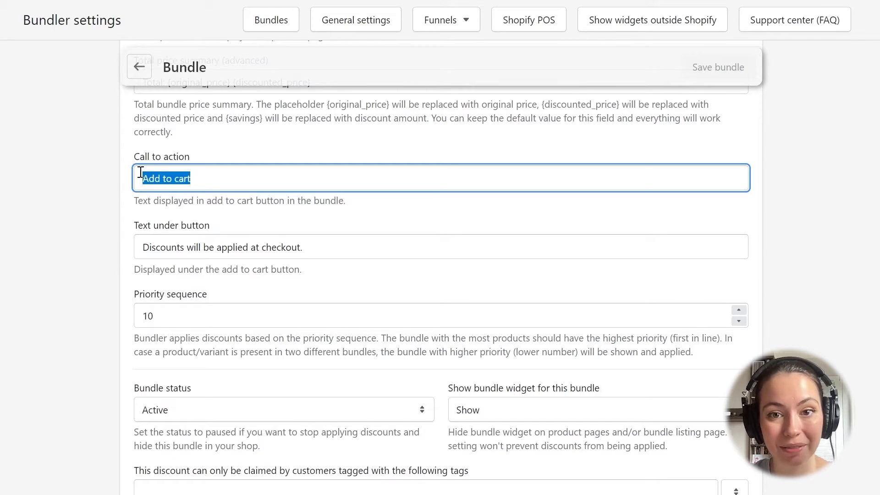
pyautogui.moveTo(330, 247); pyautogui.dragTo(115, 247)
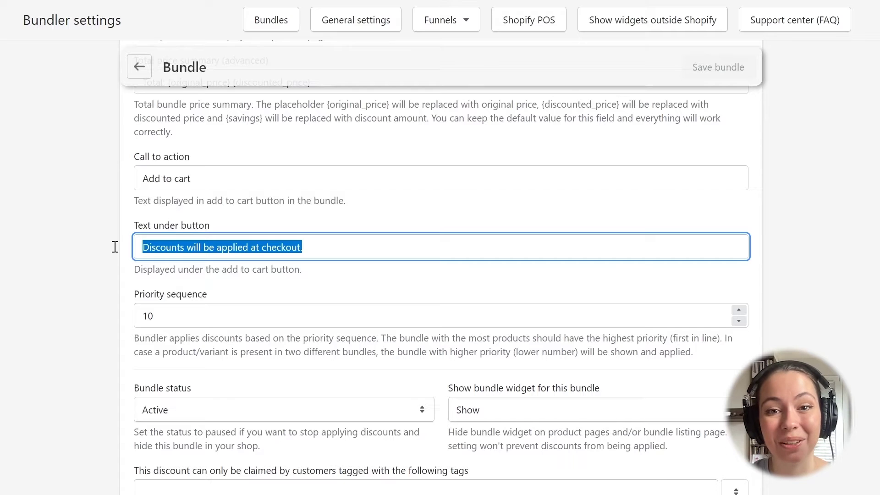
pyautogui.click(189, 319)
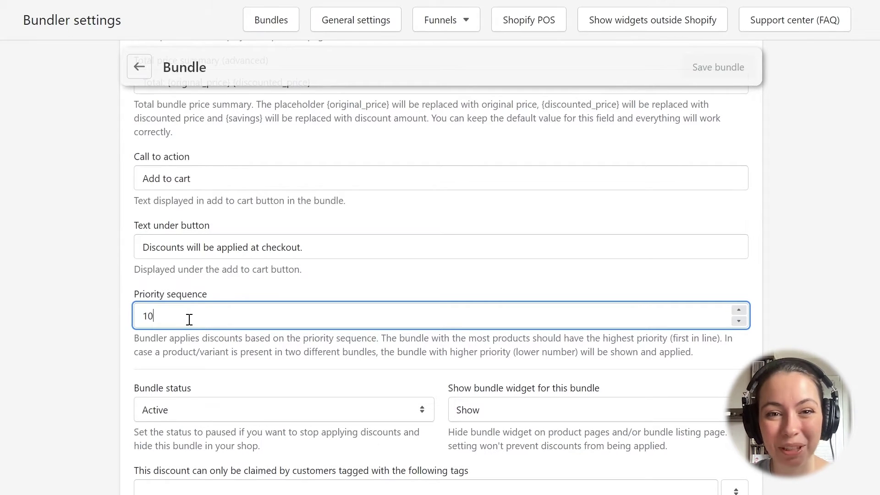
# Step: Choose Active as the bundle status and Show as the bundle widget's visibility
pyautogui.scroll(-3, 71, 305)
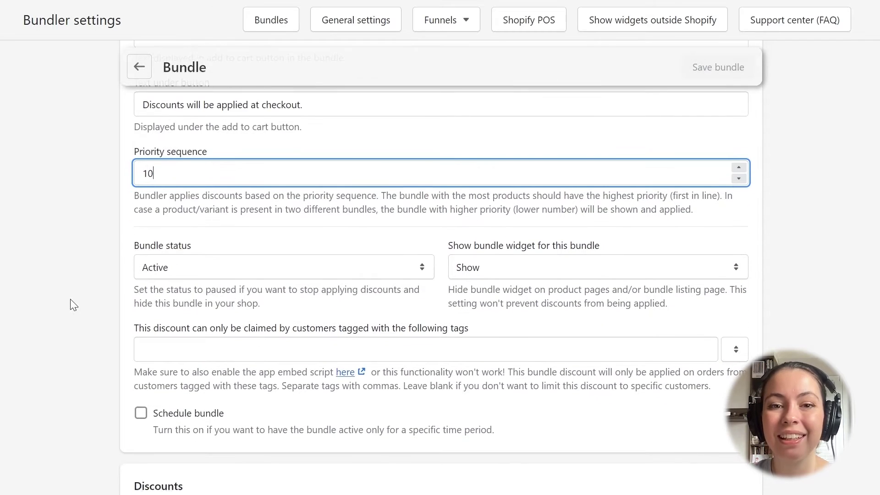
pyautogui.click(196, 275)
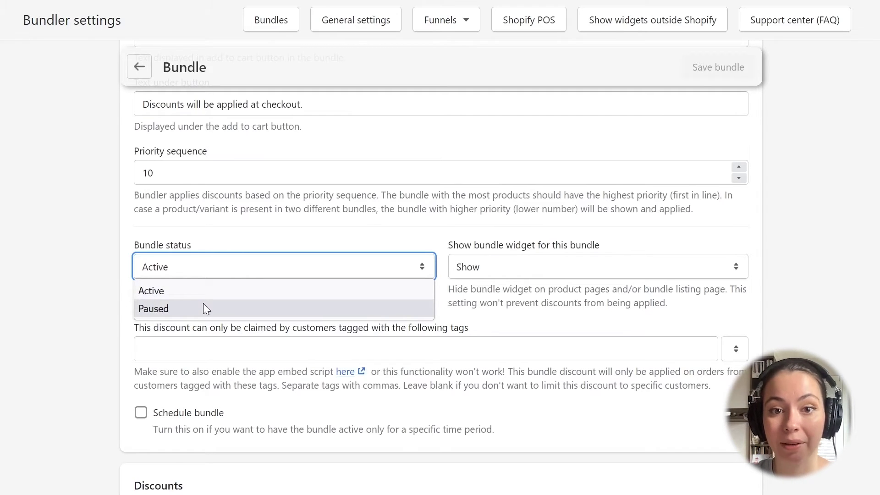
pyautogui.click(203, 291)
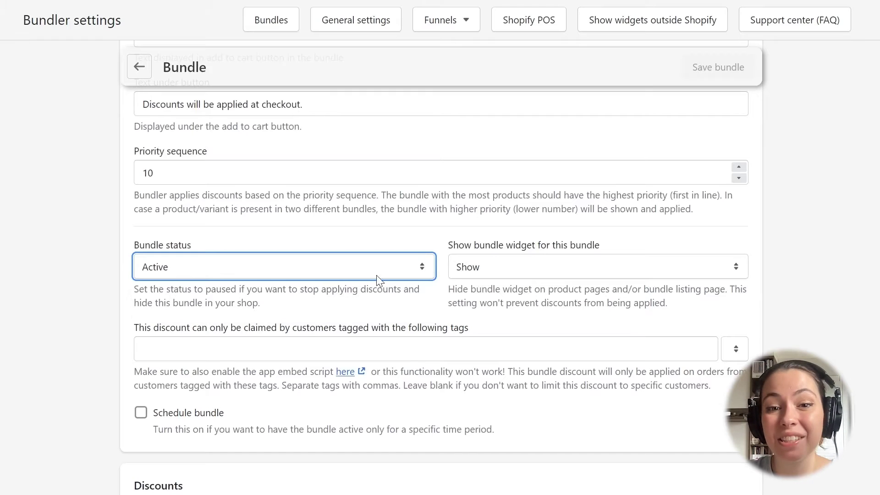
pyautogui.click(539, 269)
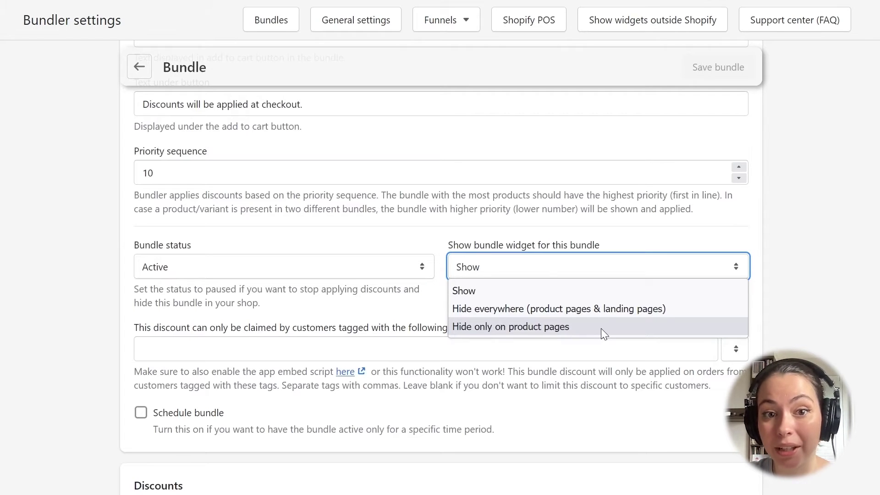
pyautogui.click(587, 292)
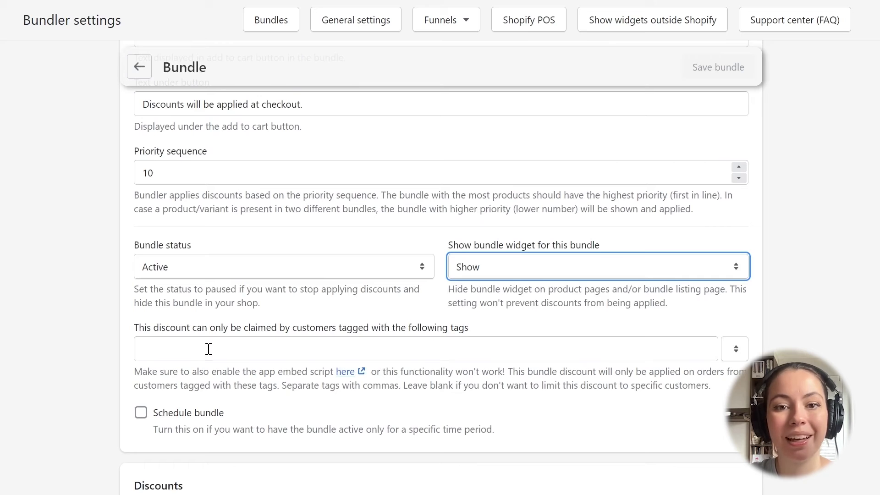
# Step: Try restricting the discount to customers tagged custom_tag, and clear the tag restriction again
pyautogui.click(182, 353)
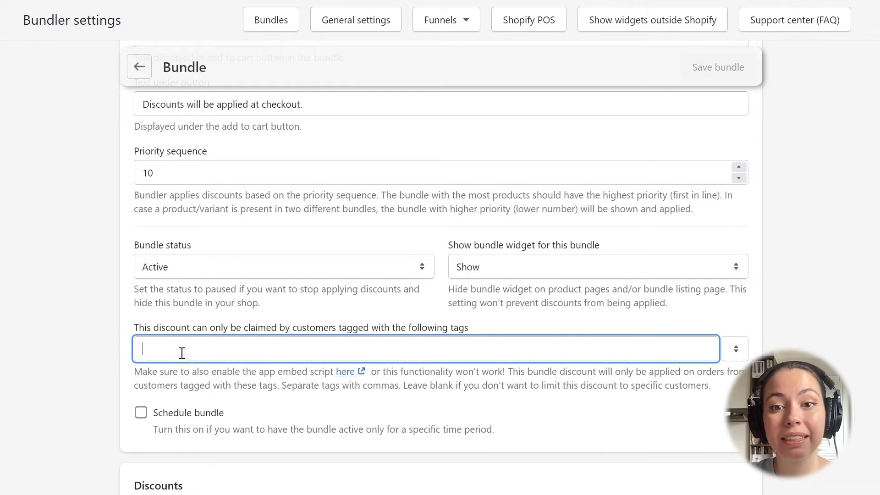
pyautogui.write('custom_tag')
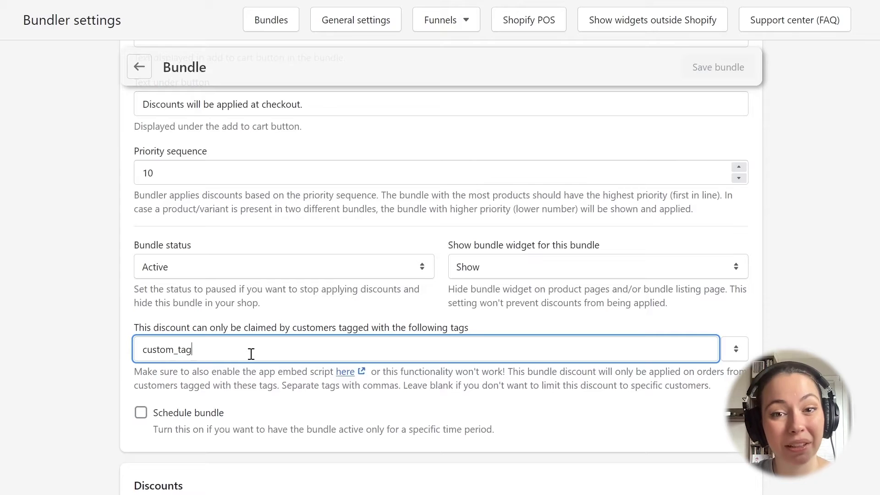
pyautogui.hotkey('ctrl', 'a')
pyautogui.press('BackSpace')
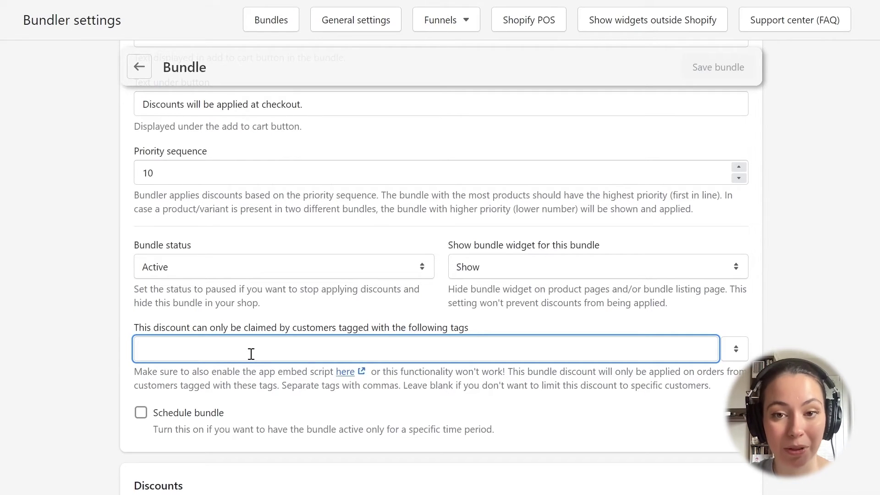
pyautogui.click(92, 407)
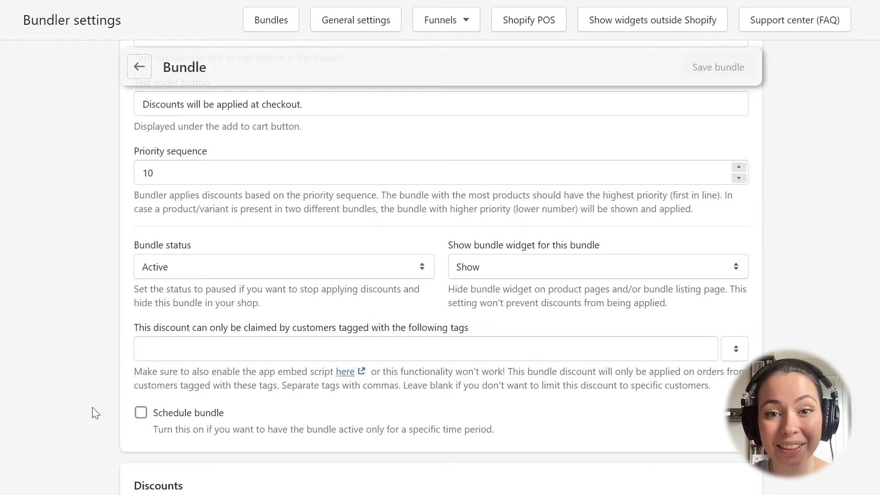
# Step: Try the Schedule bundle option to see its date settings, and turn it off again
pyautogui.scroll(-2, 147, 375)
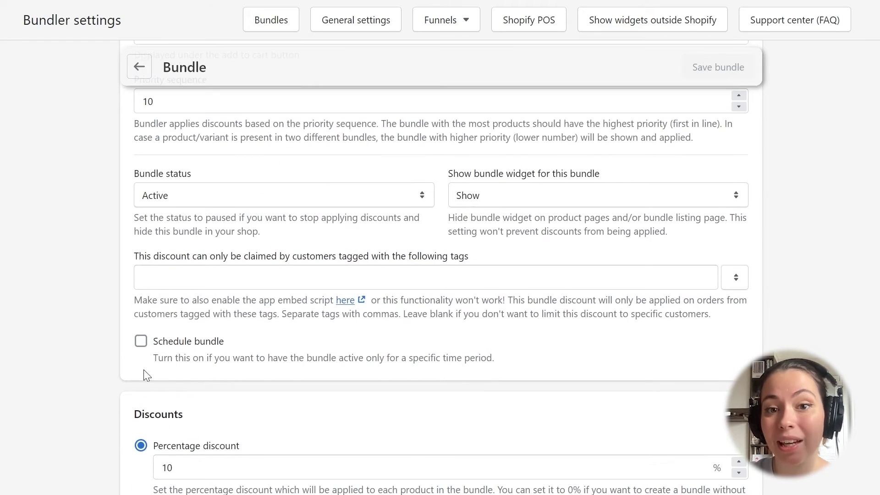
pyautogui.click(166, 348)
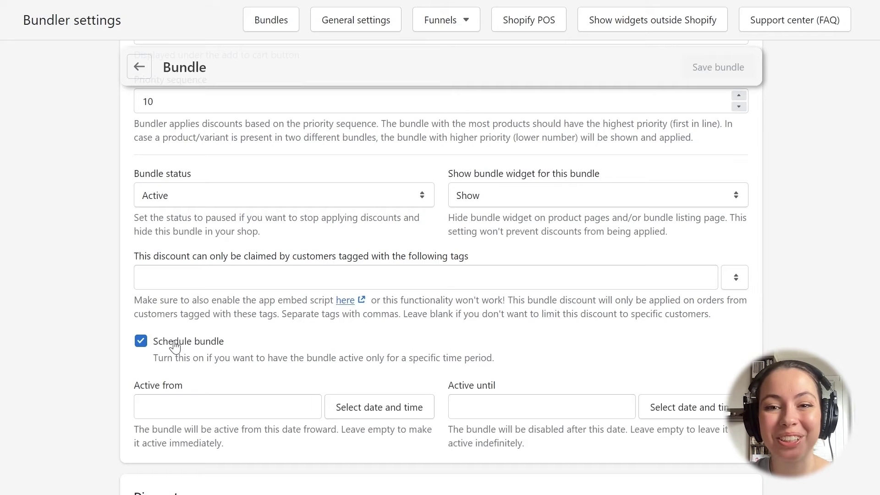
pyautogui.click(175, 348)
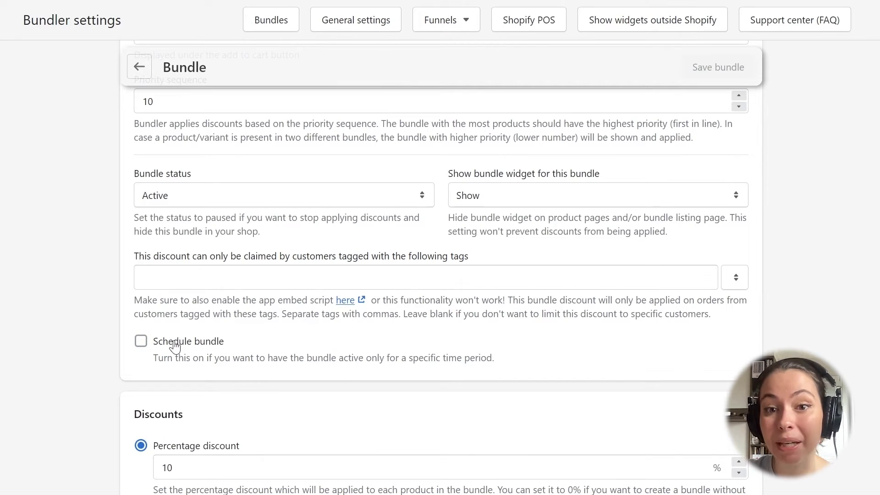
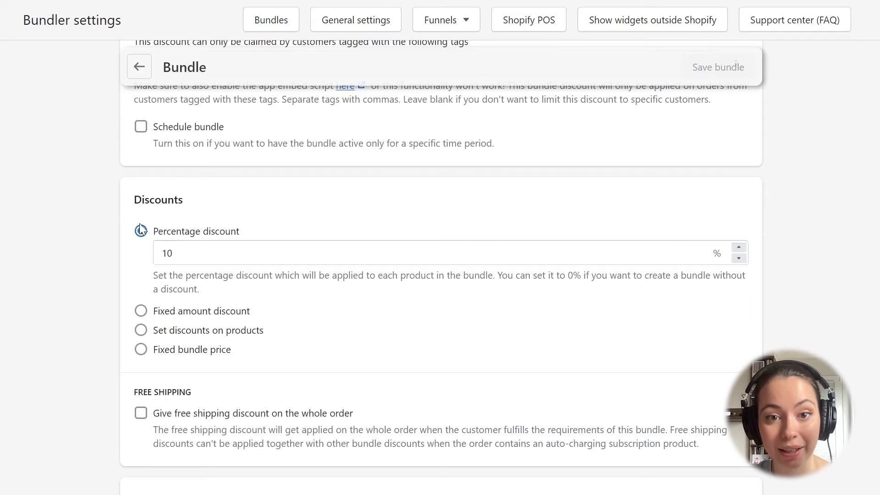
# Step: Set the bundle's percentage discount to 15%
pyautogui.click(140, 230)
pyautogui.click(191, 253)
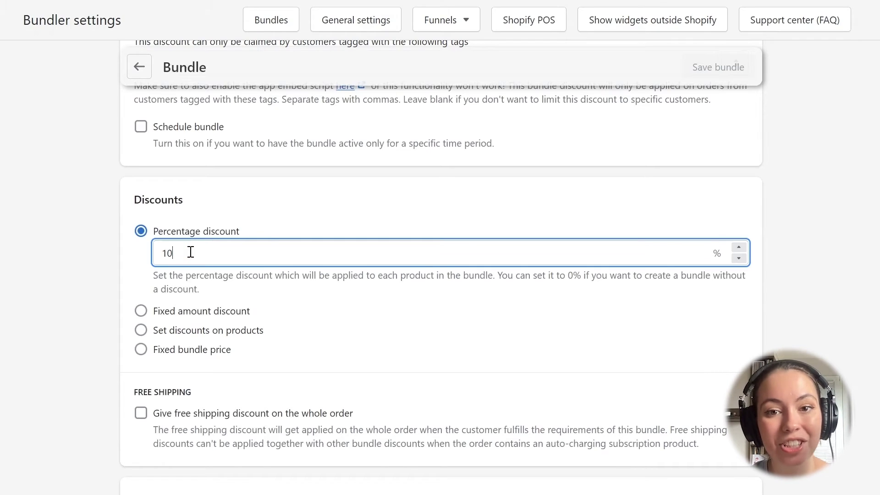
pyautogui.press('BackSpace')
pyautogui.write('5')
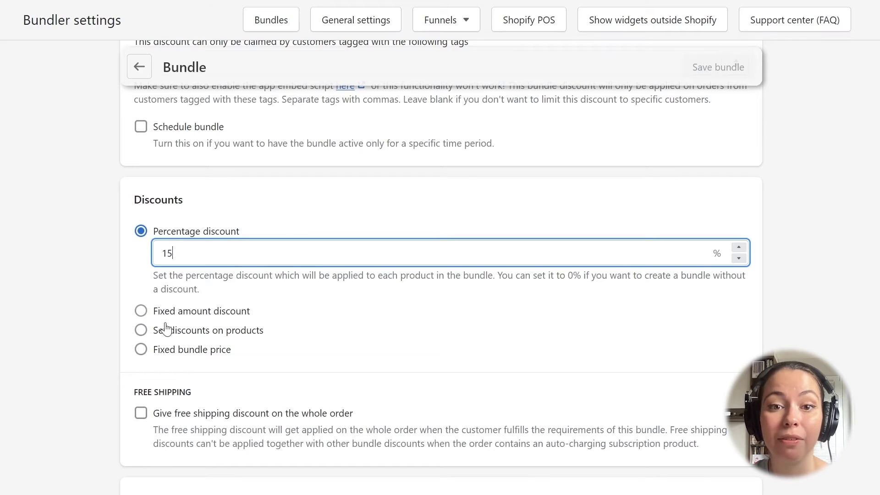
# Step: Try a fixed amount discount of 10, clear it, and examine the option to set discounts on individual products
pyautogui.click(193, 314)
pyautogui.click(188, 273)
pyautogui.write('10')
pyautogui.press('BackSpace')
pyautogui.press('BackSpace')
pyautogui.click(183, 359)
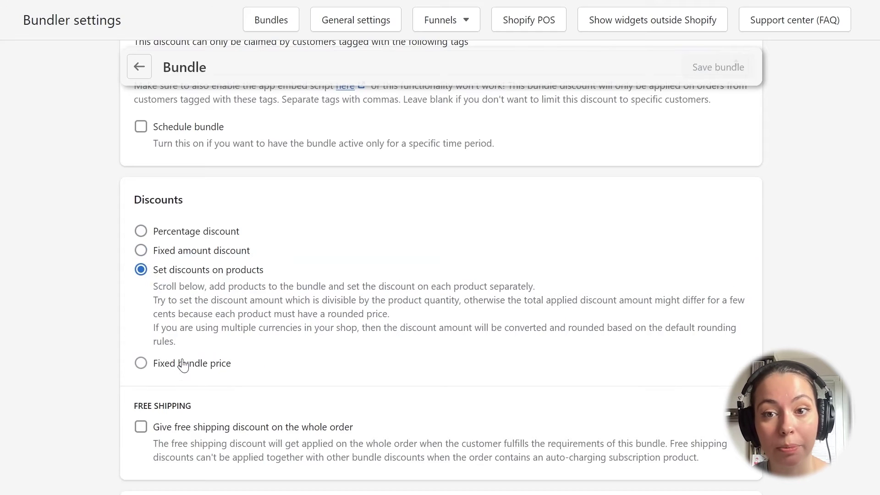
pyautogui.moveTo(153, 286); pyautogui.dragTo(543, 291)
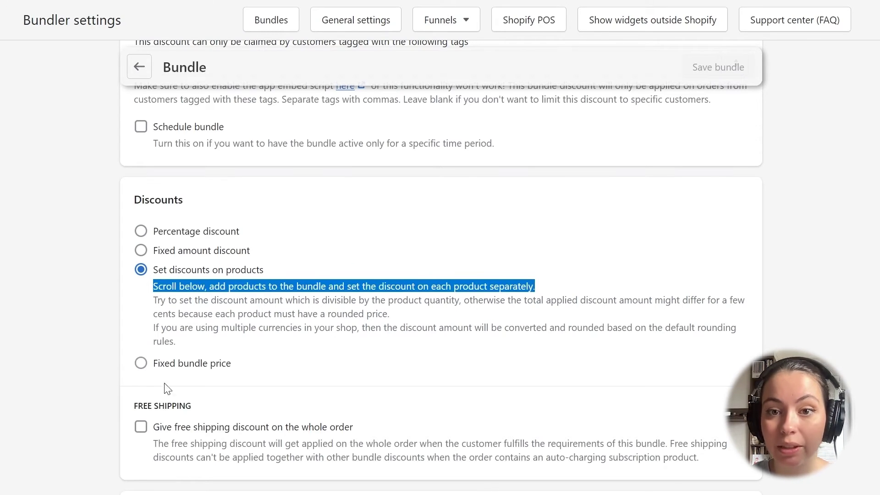
# Step: Try a fixed bundle price of 499 USD, clear it, and switch back to the percentage discount
pyautogui.click(172, 364)
pyautogui.click(201, 316)
pyautogui.write('499')
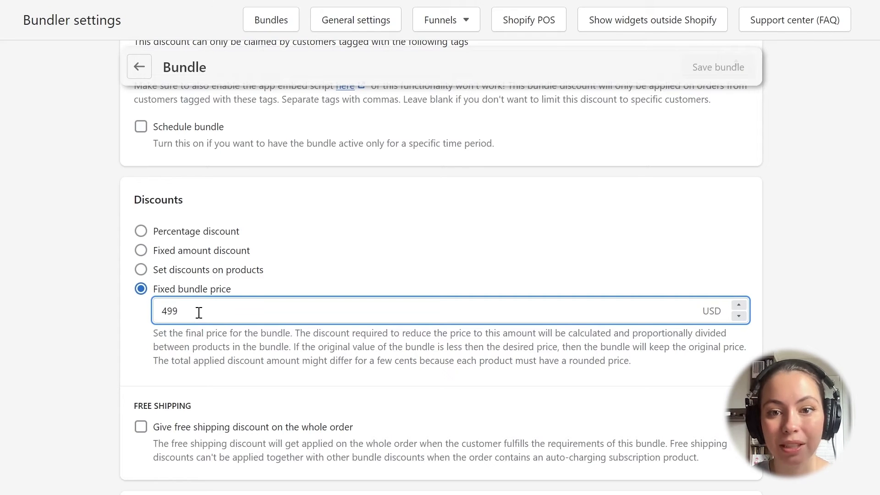
pyautogui.press('BackSpace')
pyautogui.press('BackSpace')
pyautogui.press('BackSpace')
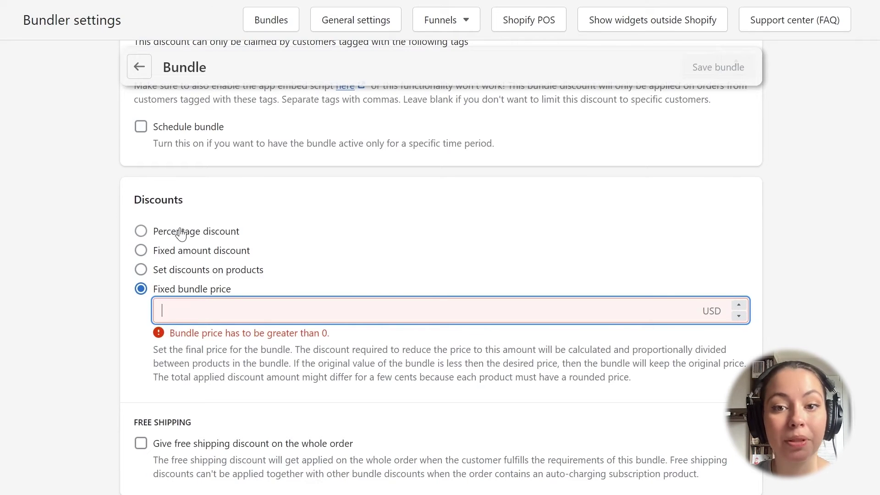
pyautogui.click(182, 232)
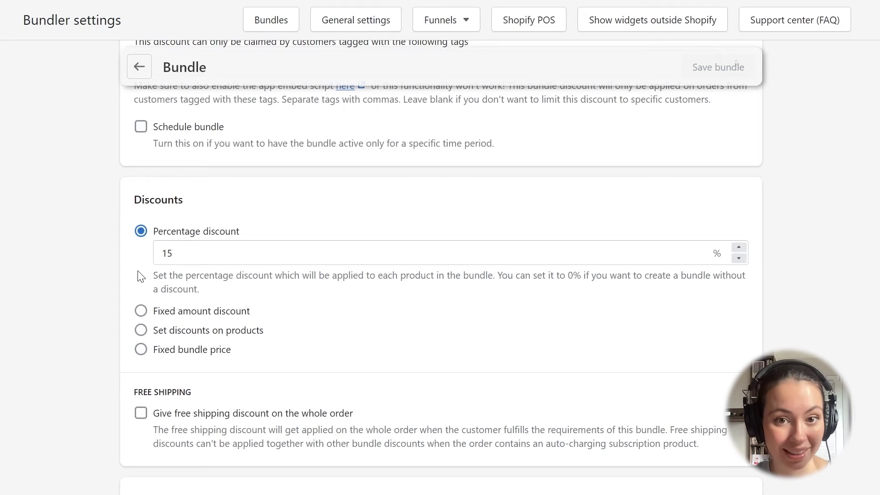
# Step: Enable the free shipping discount on the whole order for this bundle
pyautogui.scroll(-3, 140, 276)
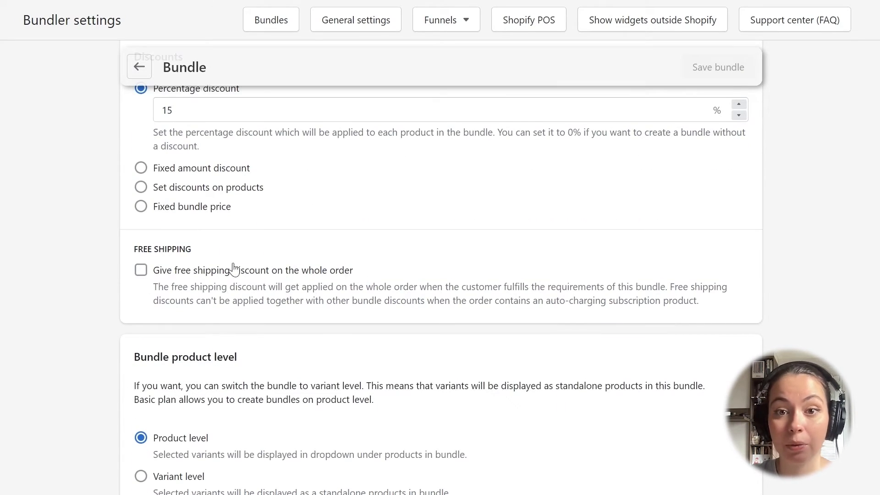
pyautogui.click(140, 272)
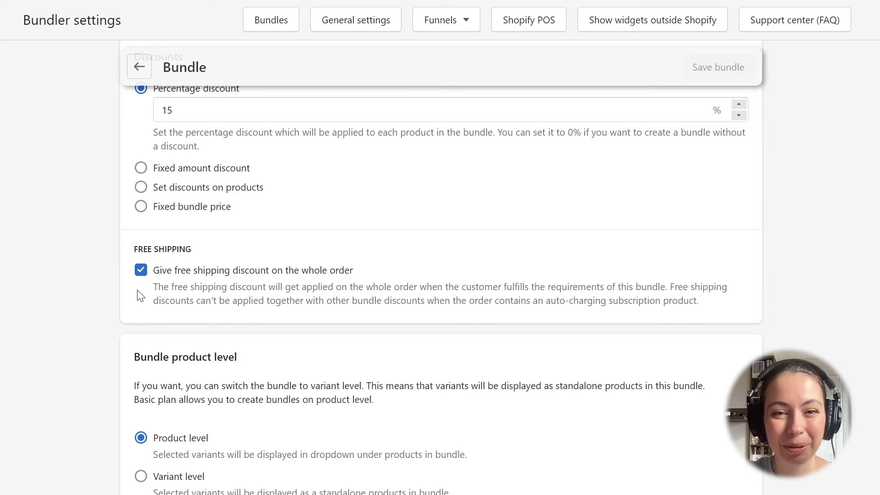
# Step: Try the variant level for the bundle's products and switch back to product level
pyautogui.scroll(-3, 141, 296)
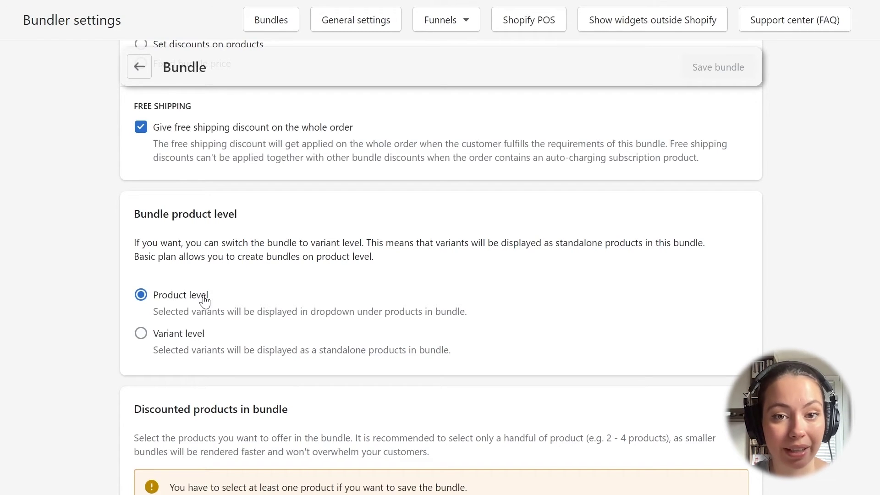
pyautogui.click(174, 339)
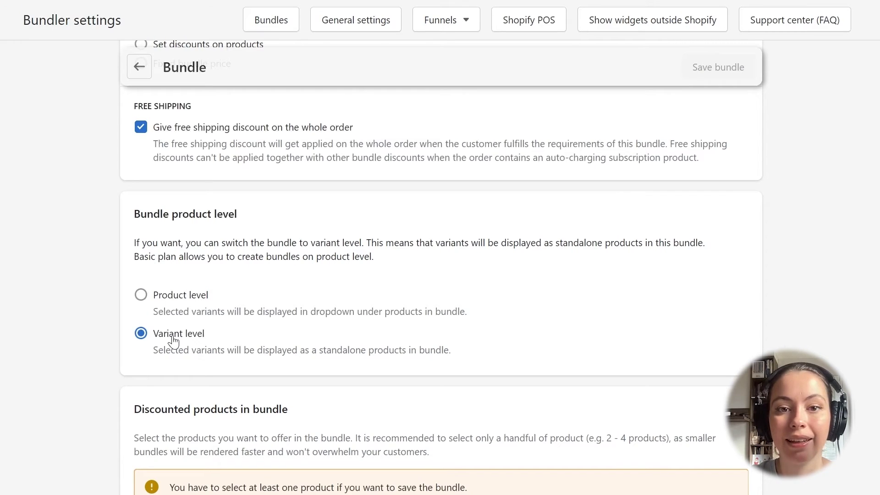
pyautogui.click(189, 302)
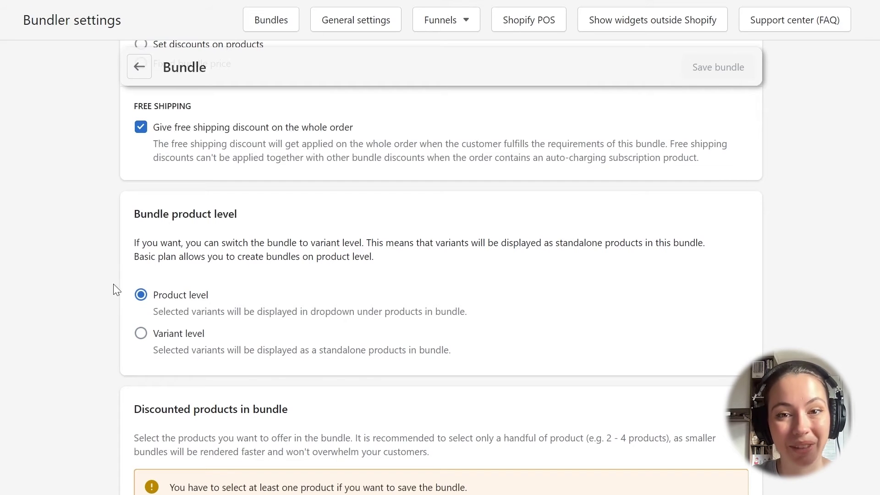
# Step: Add Blackberry Cake, Chocolate Cake with all its variants, Piece of chocolate cake and Raspberry Cake as the bundle's discounted products
pyautogui.scroll(-5, 101, 287)
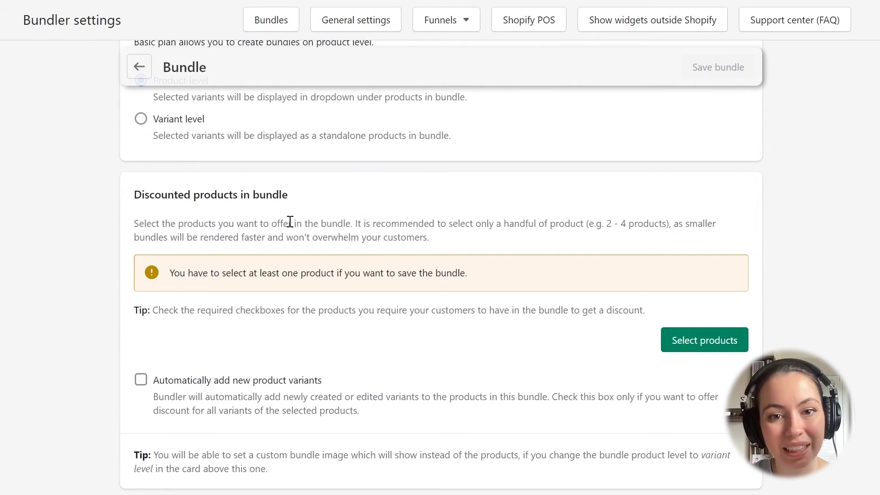
pyautogui.click(700, 352)
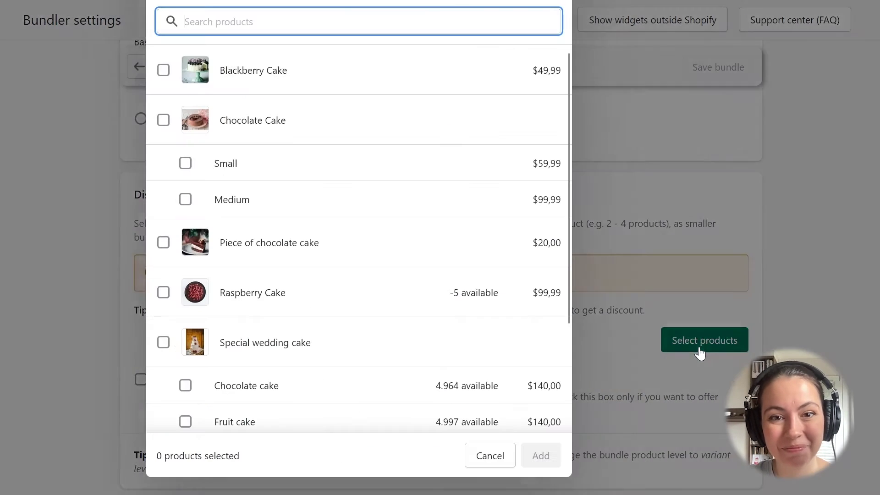
pyautogui.click(257, 76)
pyautogui.click(250, 120)
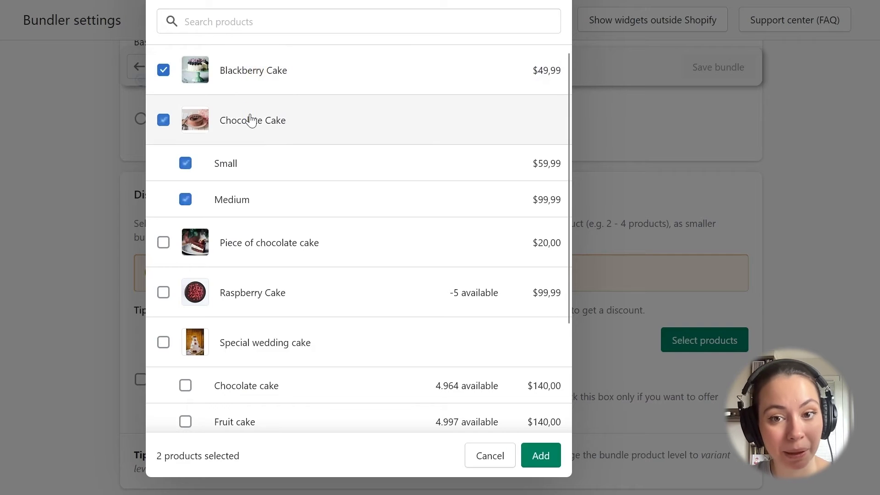
pyautogui.click(248, 236)
pyautogui.click(250, 293)
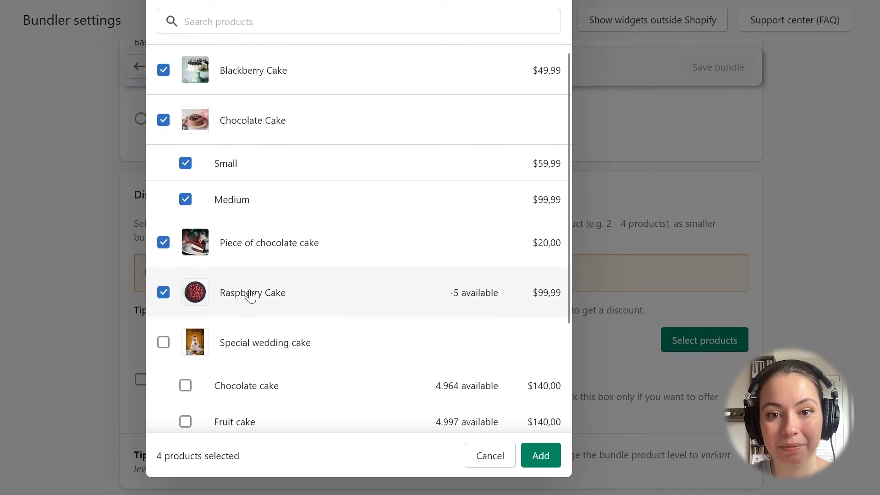
pyautogui.click(532, 456)
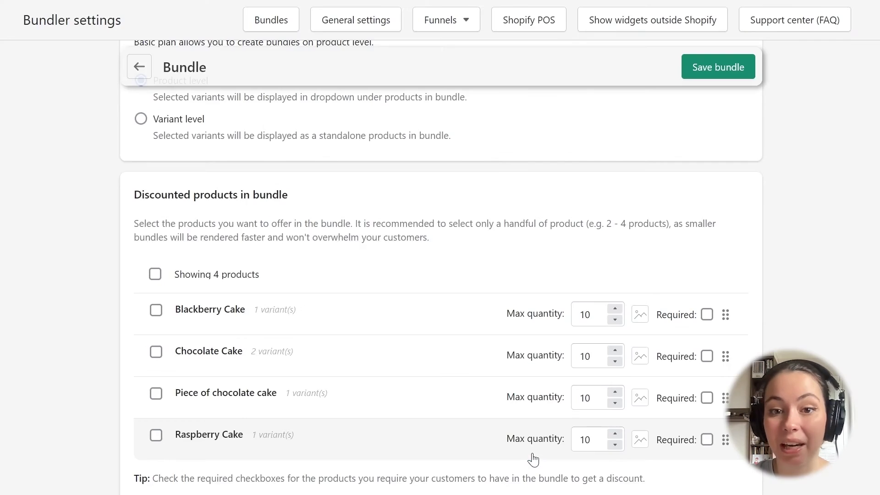
# Step: Try raising the maximum quantity of Chocolate Cake and return it to 10
pyautogui.scroll(-2, 532, 438)
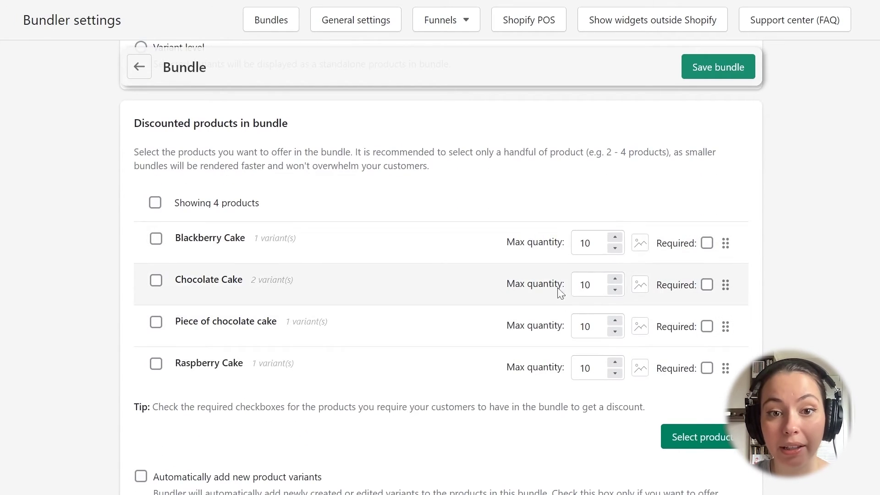
pyautogui.click(614, 279)
pyautogui.click(615, 279)
pyautogui.click(615, 290)
pyautogui.click(615, 290)
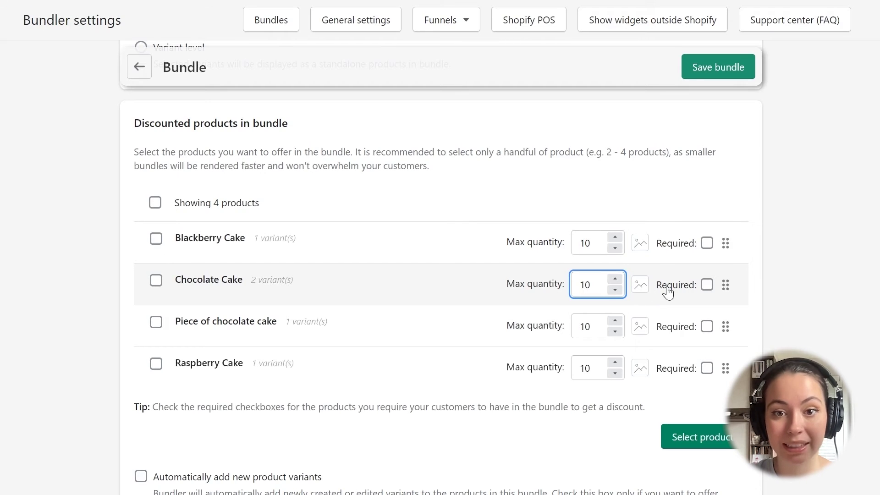
# Step: Try marking Chocolate Cake and Blackberry Cake as required products and clear both requirements
pyautogui.click(707, 285)
pyautogui.click(708, 244)
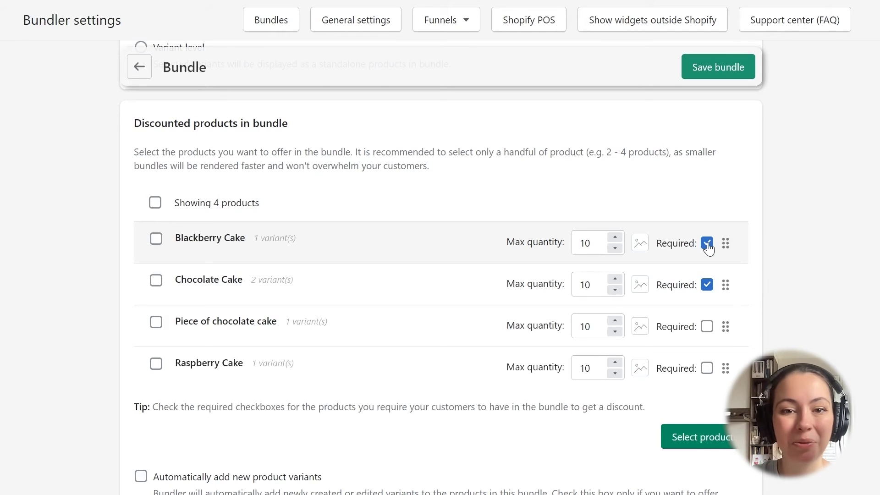
pyautogui.click(708, 244)
pyautogui.click(707, 285)
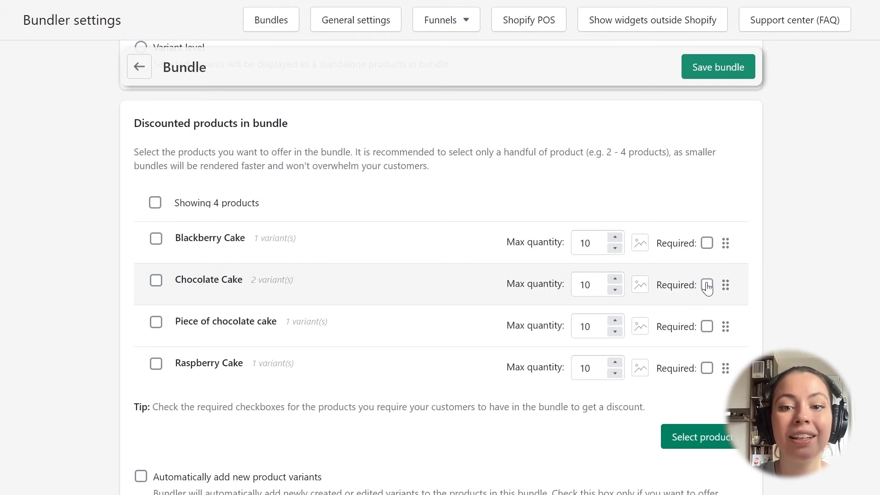
# Step: Examine the custom product image option for Chocolate Cake and close it without entering an image URL
pyautogui.click(640, 285)
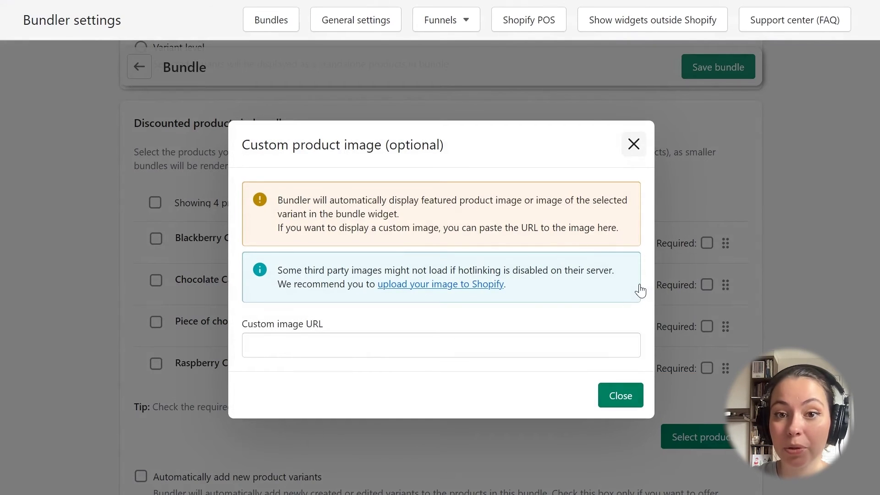
pyautogui.click(312, 339)
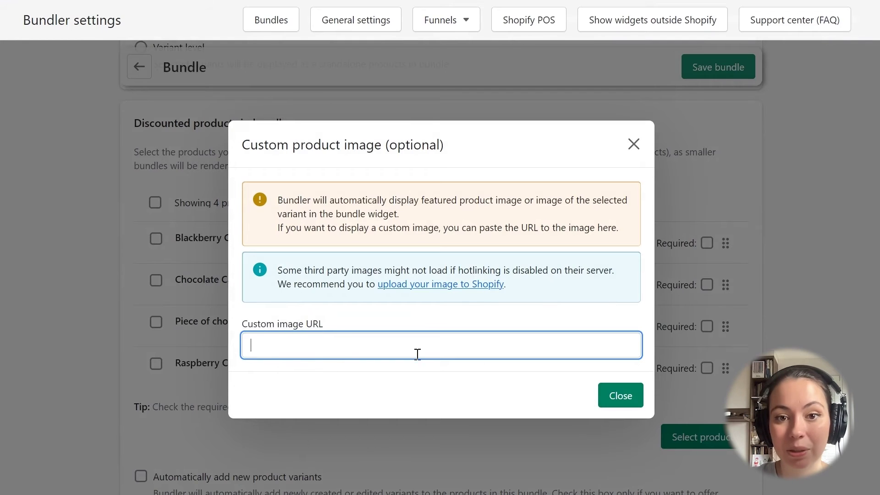
pyautogui.click(610, 396)
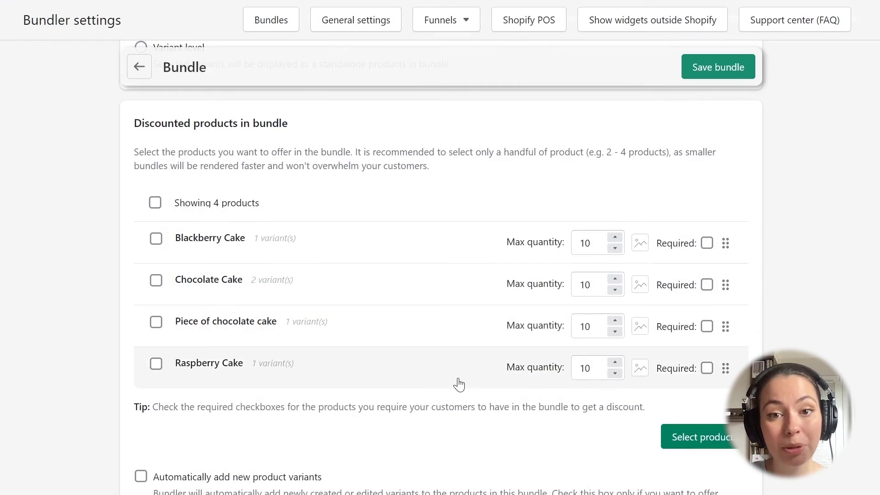
# Step: Enable automatic adding of new product variants to the bundle
pyautogui.scroll(-3, 397, 369)
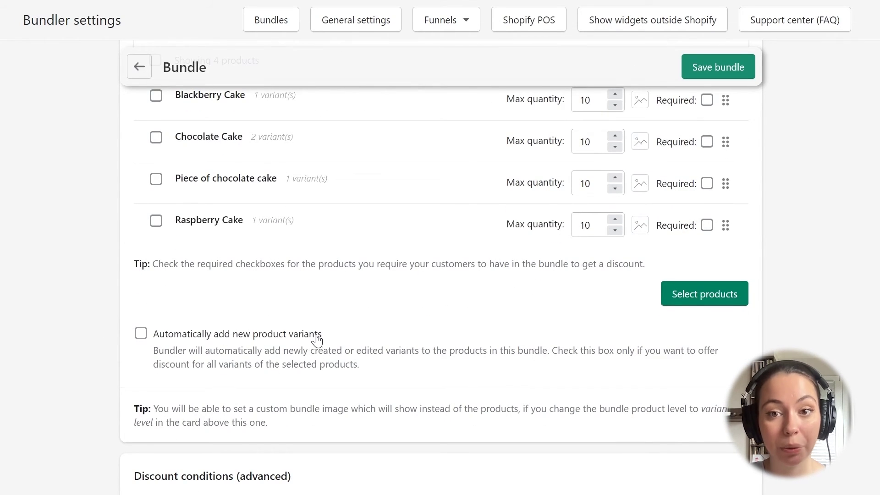
pyautogui.click(142, 335)
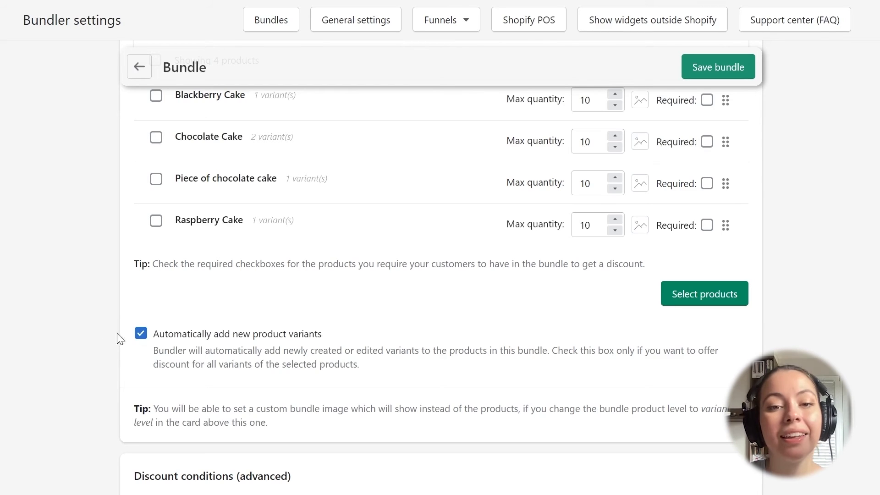
# Step: Set the minimum number of items for the Mix & Match bundle to 3
pyautogui.scroll(-6, 78, 309)
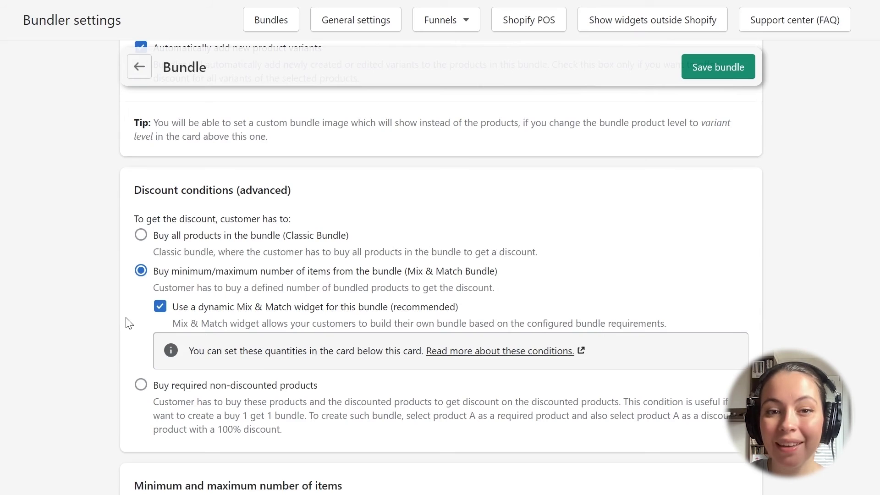
pyautogui.scroll(-5, 127, 324)
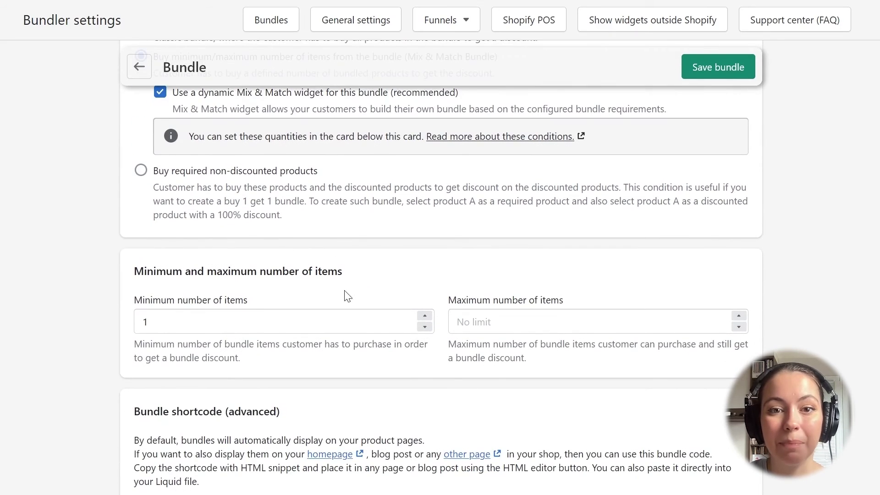
pyautogui.doubleClick(134, 326)
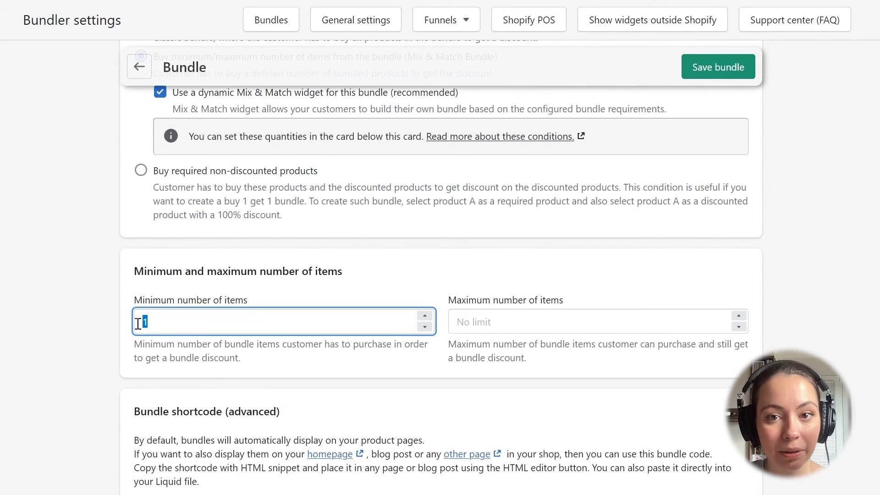
pyautogui.moveTo(255, 303); pyautogui.dragTo(132, 304)
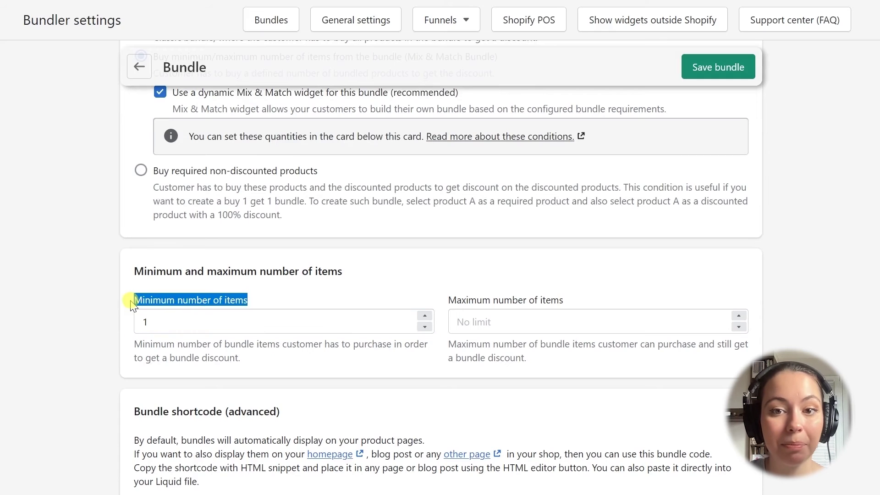
pyautogui.click(177, 326)
pyautogui.doubleClick(134, 322)
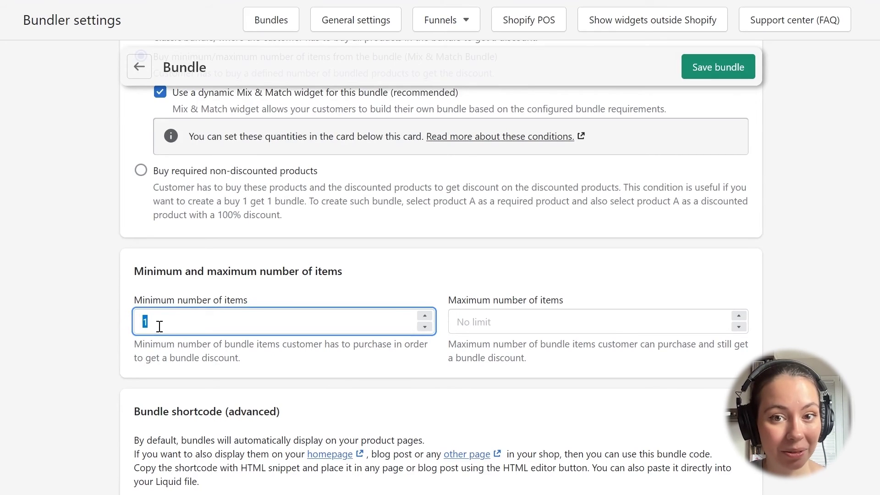
pyautogui.write('3')
# Step: Set the maximum number of items for the bundle to 5
pyautogui.click(493, 322)
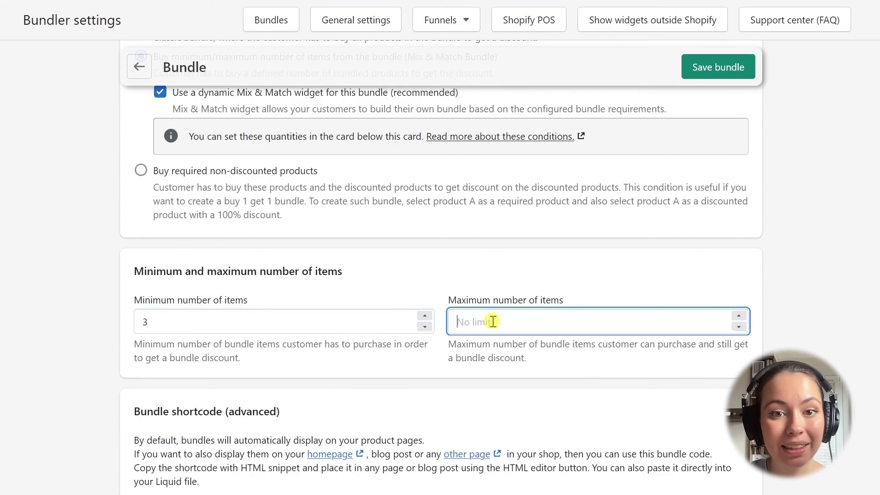
pyautogui.moveTo(568, 302); pyautogui.dragTo(454, 307)
pyautogui.click(488, 324)
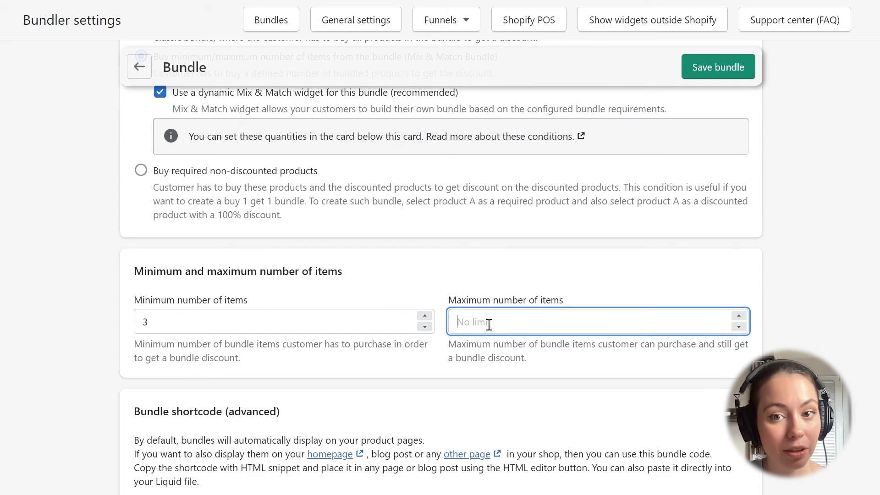
pyautogui.write('5')
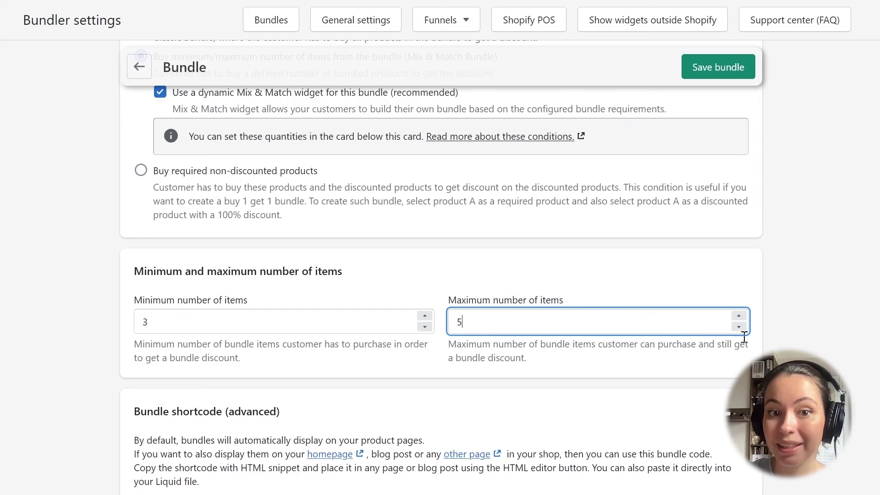
pyautogui.click(785, 338)
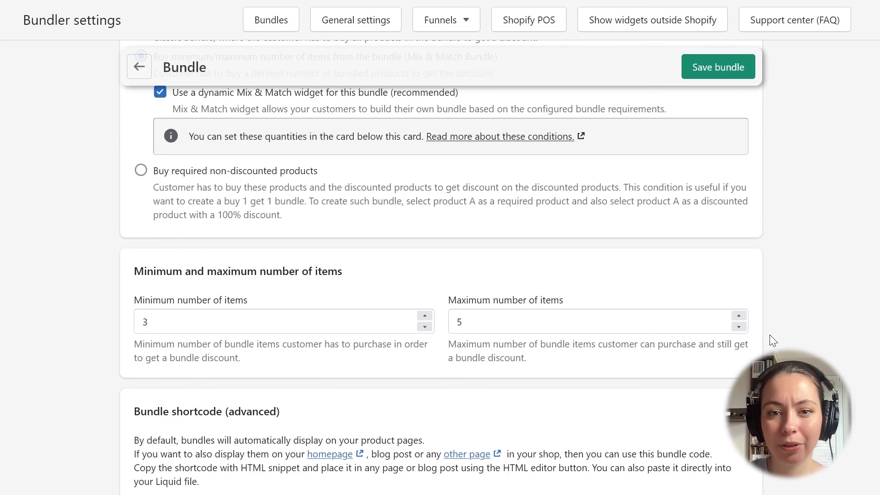
# Step: Save the bundle, leaving the landing page content empty
pyautogui.scroll(-8, 746, 338)
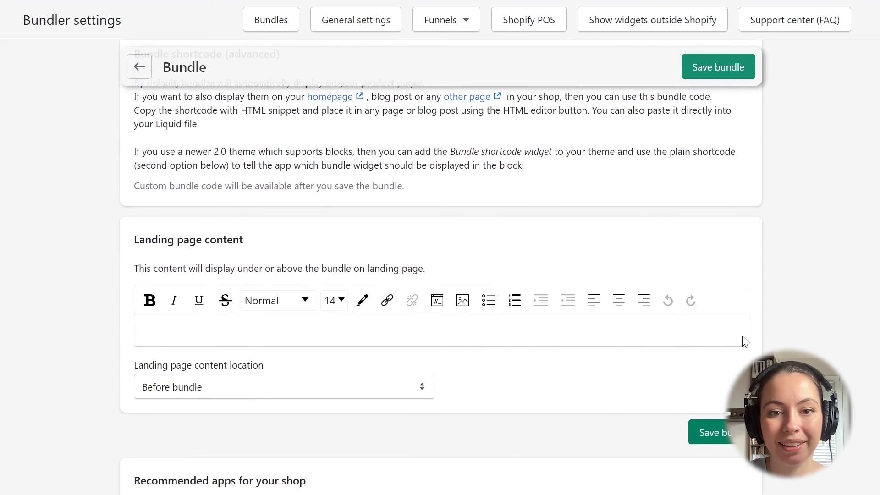
pyautogui.scroll(-2, 745, 342)
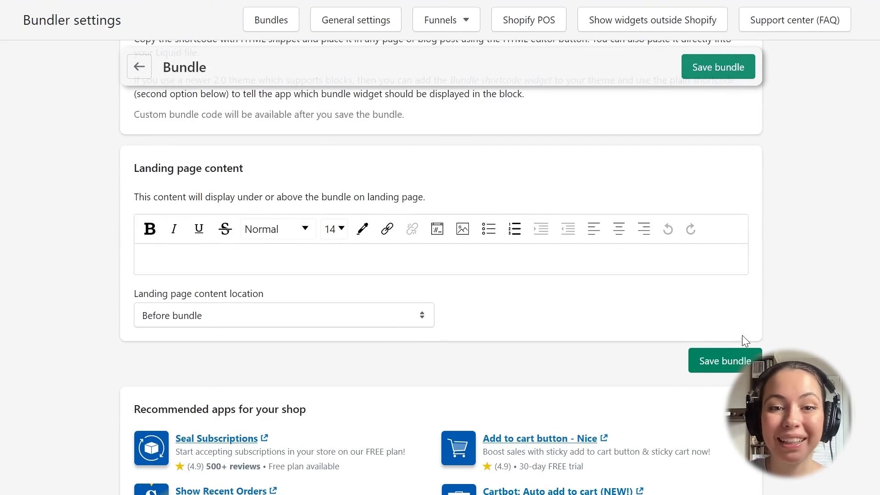
pyautogui.click(724, 367)
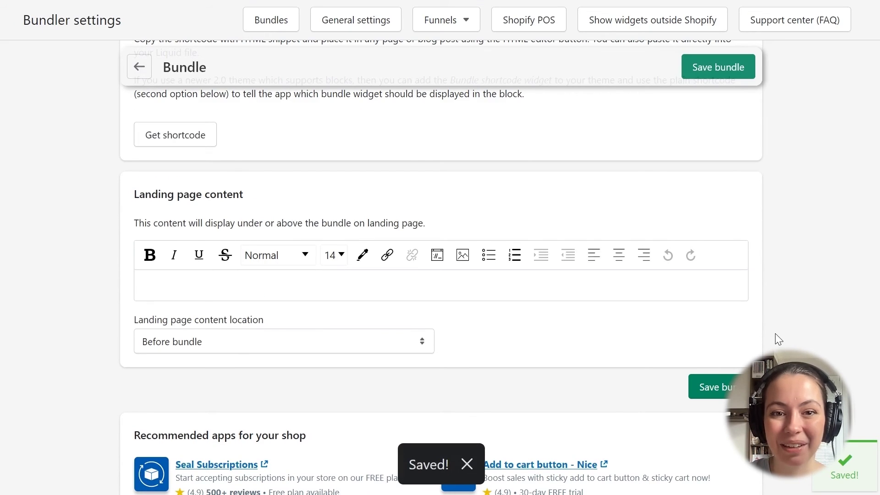
# Step: Open the bundle's landing page from its URL and review the offer's title and description
pyautogui.scroll(15, 776, 334)
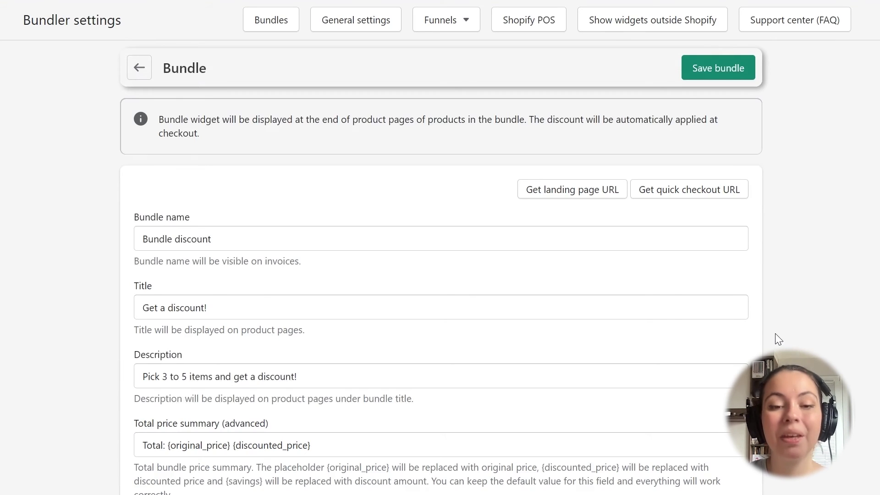
pyautogui.click(578, 202)
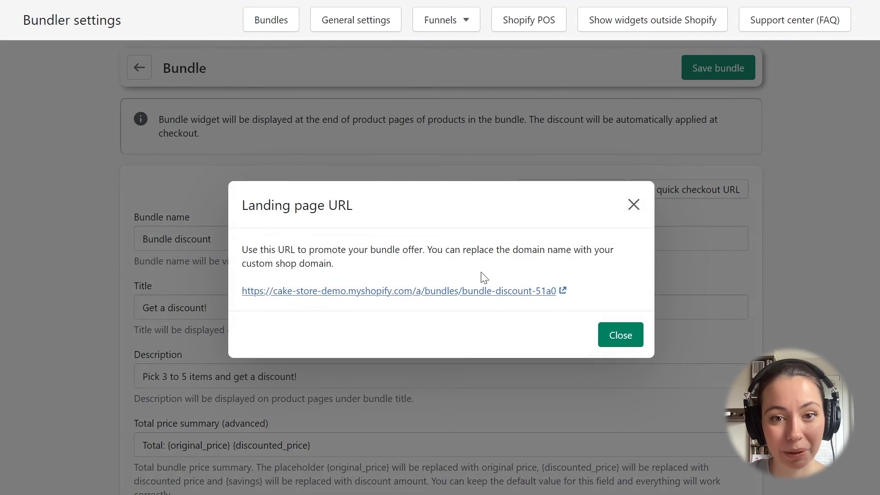
pyautogui.click(426, 292)
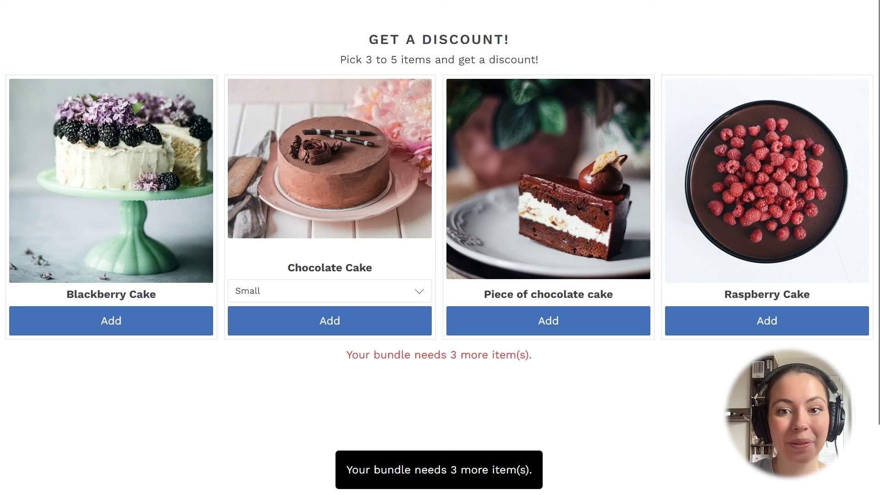
pyautogui.moveTo(370, 38); pyautogui.dragTo(527, 37)
pyautogui.doubleClick(346, 59)
pyautogui.moveTo(389, 61); pyautogui.dragTo(549, 61)
pyautogui.click(299, 56)
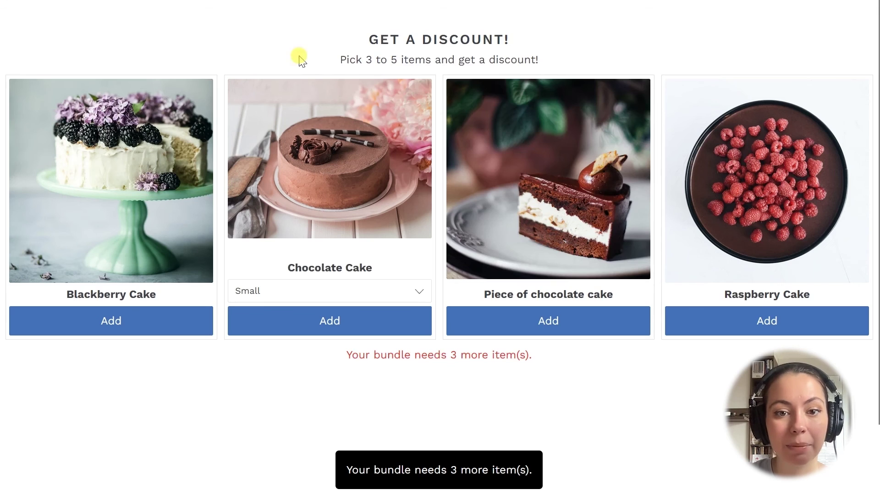
# Step: Add Blackberry Cake, small Chocolate Cake and Raspberry Cake to the bundle, and add the bundle to the cart
pyautogui.click(116, 324)
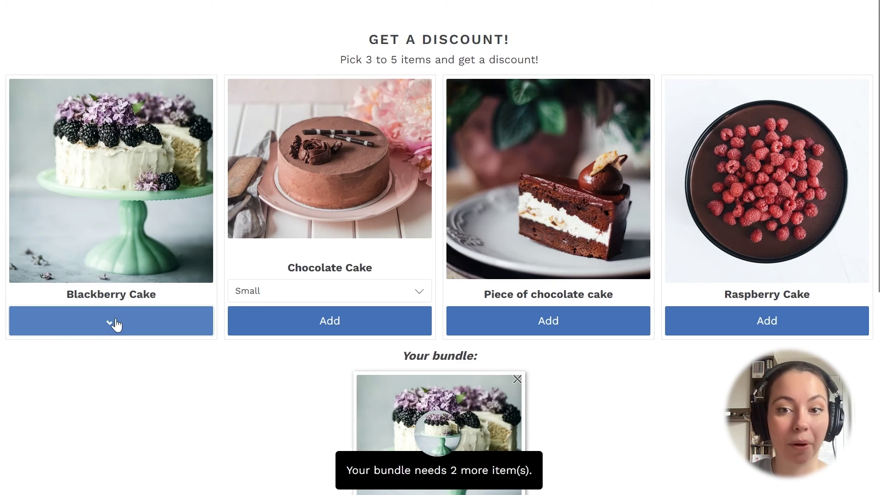
pyautogui.click(333, 325)
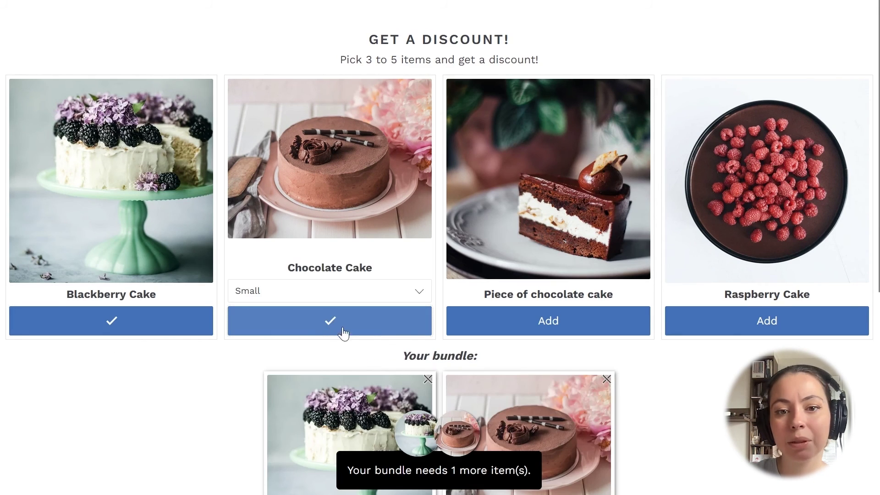
pyautogui.click(755, 323)
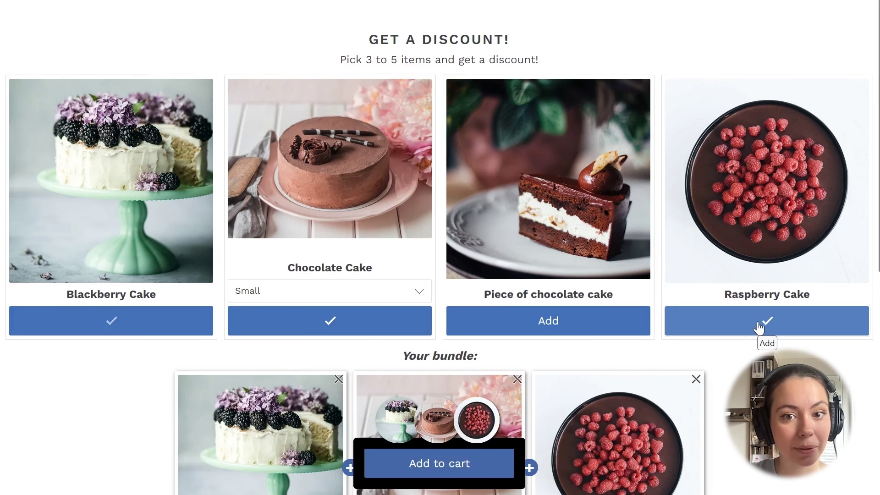
pyautogui.scroll(-3, 686, 287)
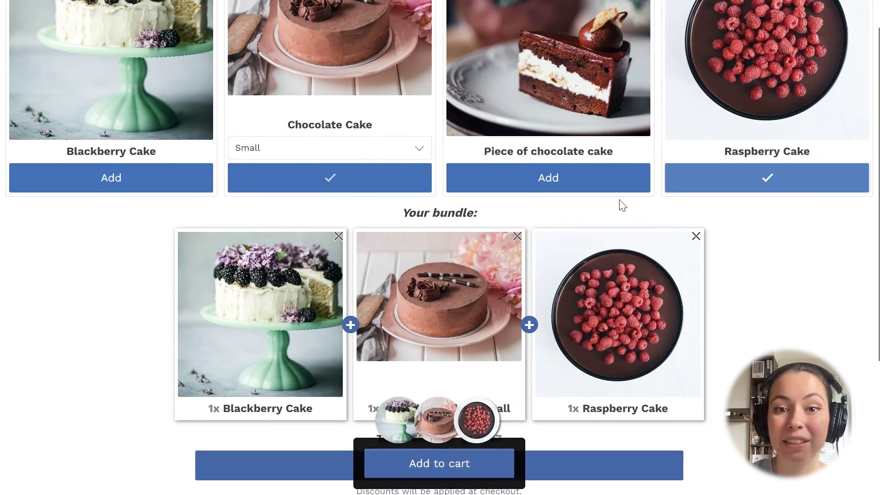
pyautogui.scroll(-2, 527, 202)
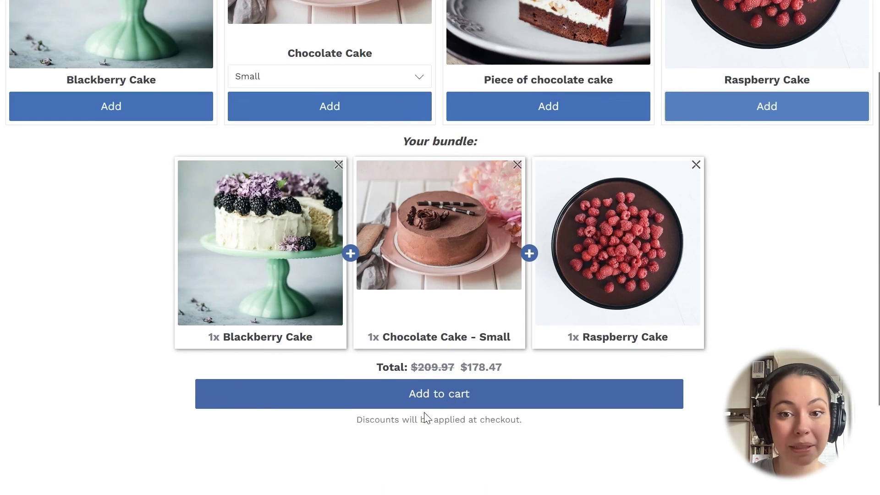
pyautogui.click(465, 398)
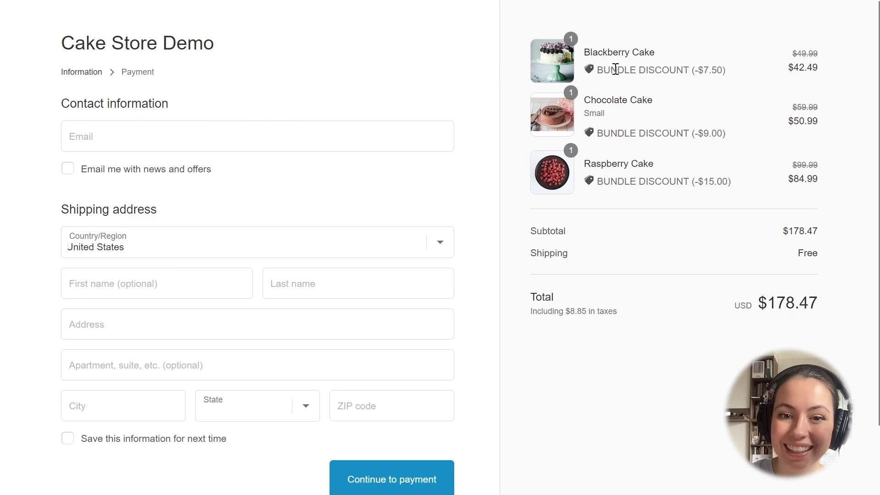
# Step: Check the bundle discount on each of the three cakes and the shipping cost in the checkout order summary
pyautogui.moveTo(730, 71); pyautogui.dragTo(590, 76)
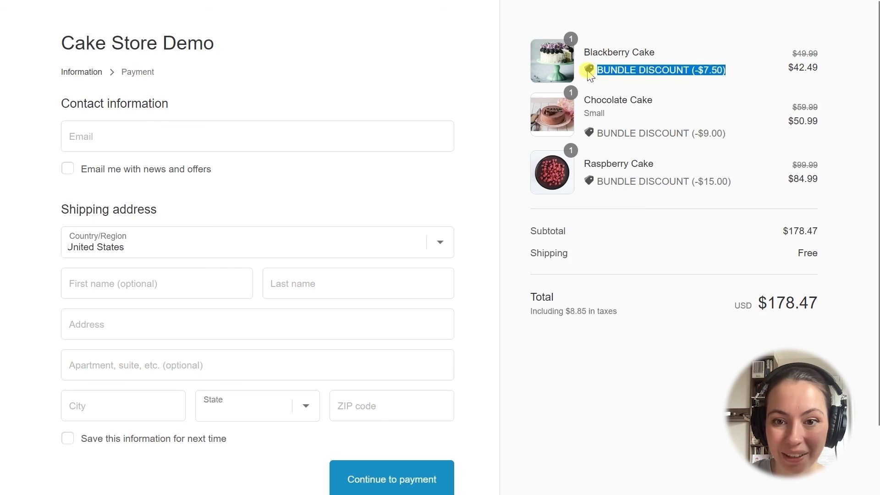
pyautogui.moveTo(729, 134); pyautogui.dragTo(591, 137)
pyautogui.moveTo(728, 182); pyautogui.dragTo(590, 191)
pyautogui.moveTo(816, 255); pyautogui.dragTo(532, 252)
pyautogui.click(557, 251)
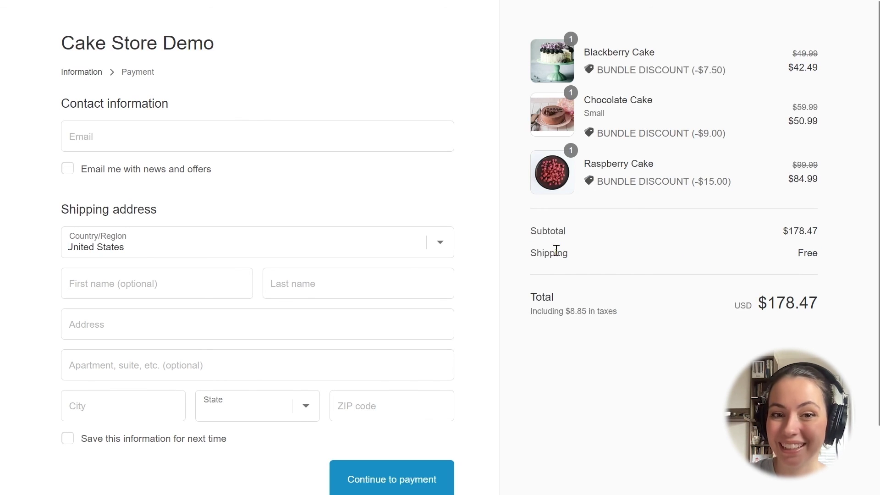